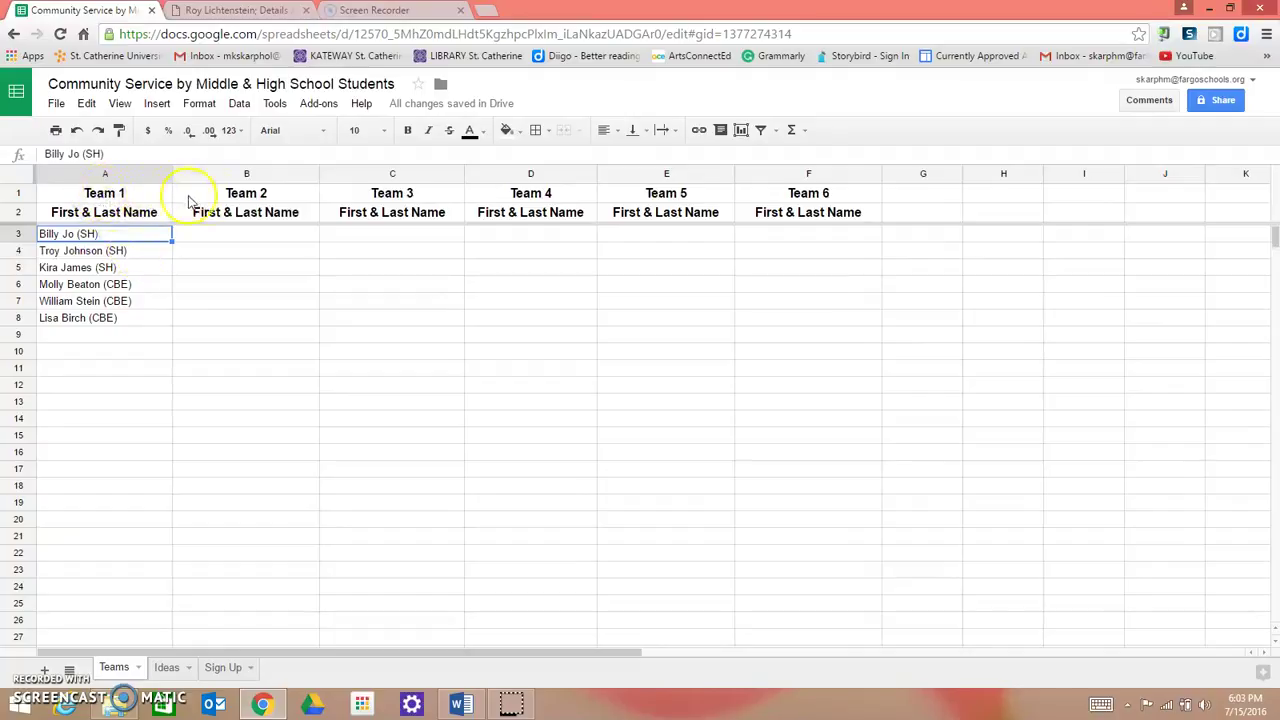
- Review the Team 1 heading and its six listed members in column A of the Teams sheet
{"action": "left_click", "coordinate": [131, 196]}
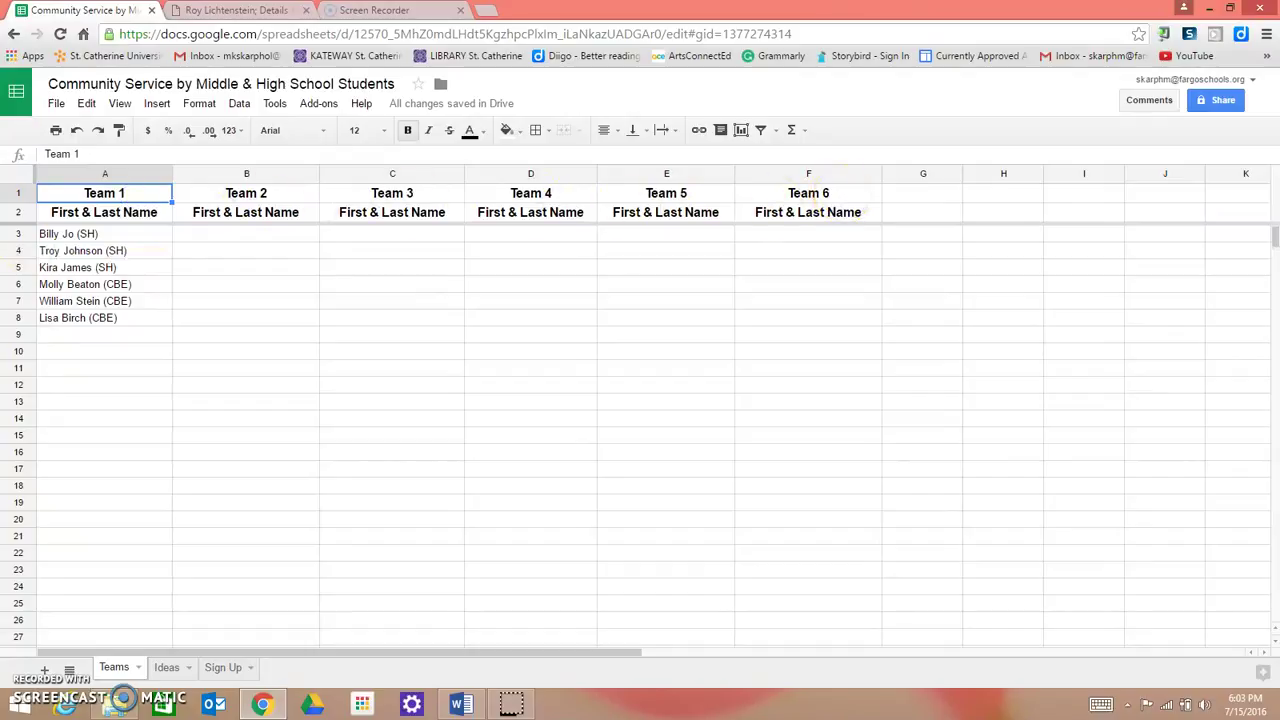
{"action": "left_click", "coordinate": [72, 233]}
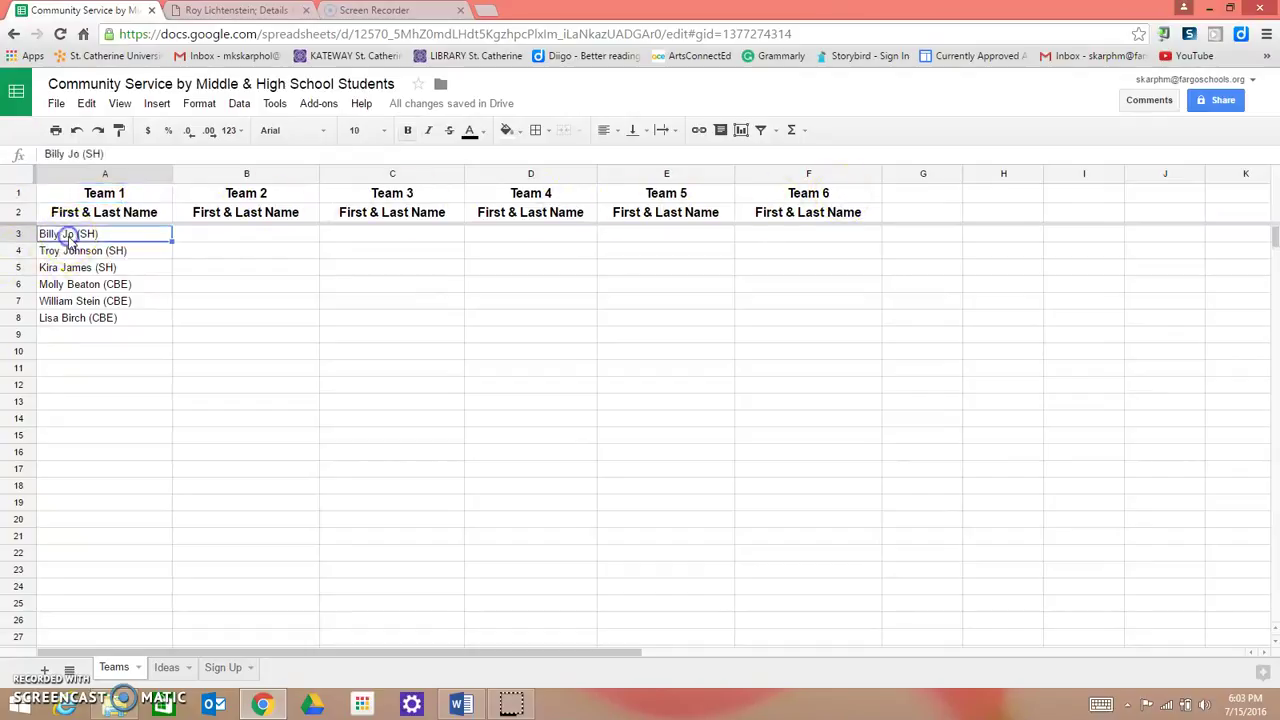
{"action": "left_click", "coordinate": [139, 254]}
{"action": "left_click", "coordinate": [140, 269]}
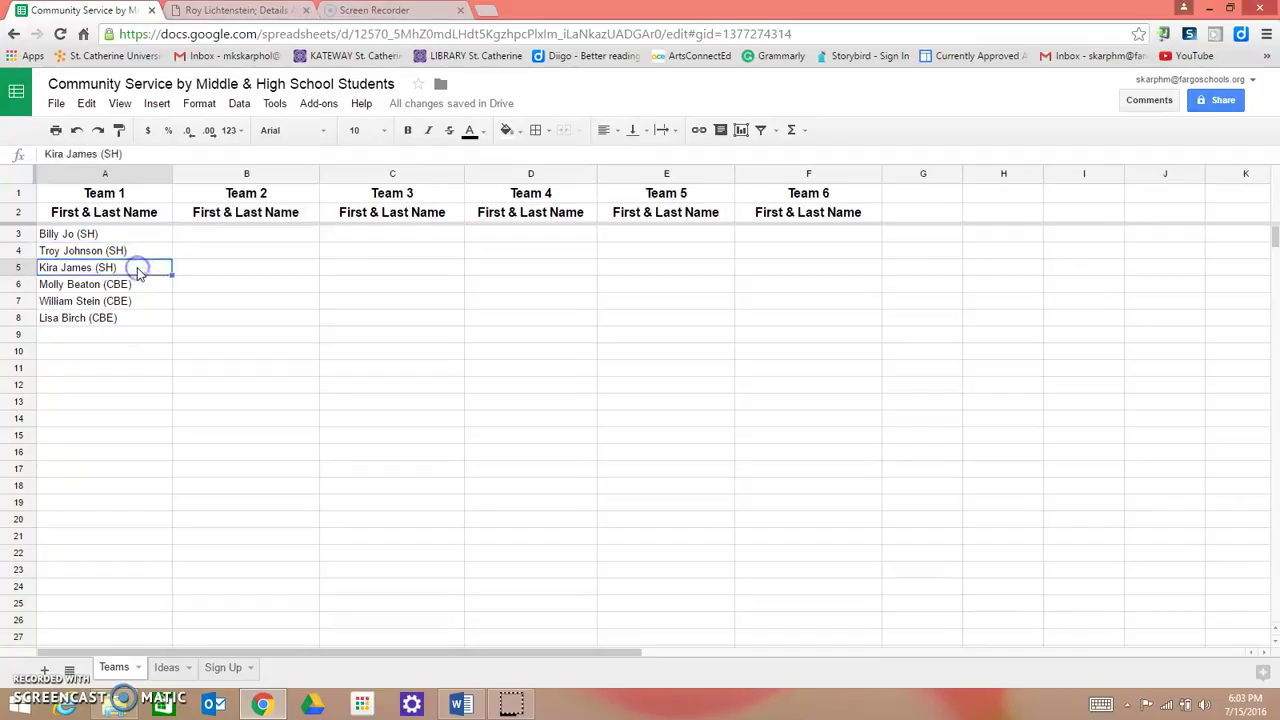
{"action": "left_click", "coordinate": [142, 285]}
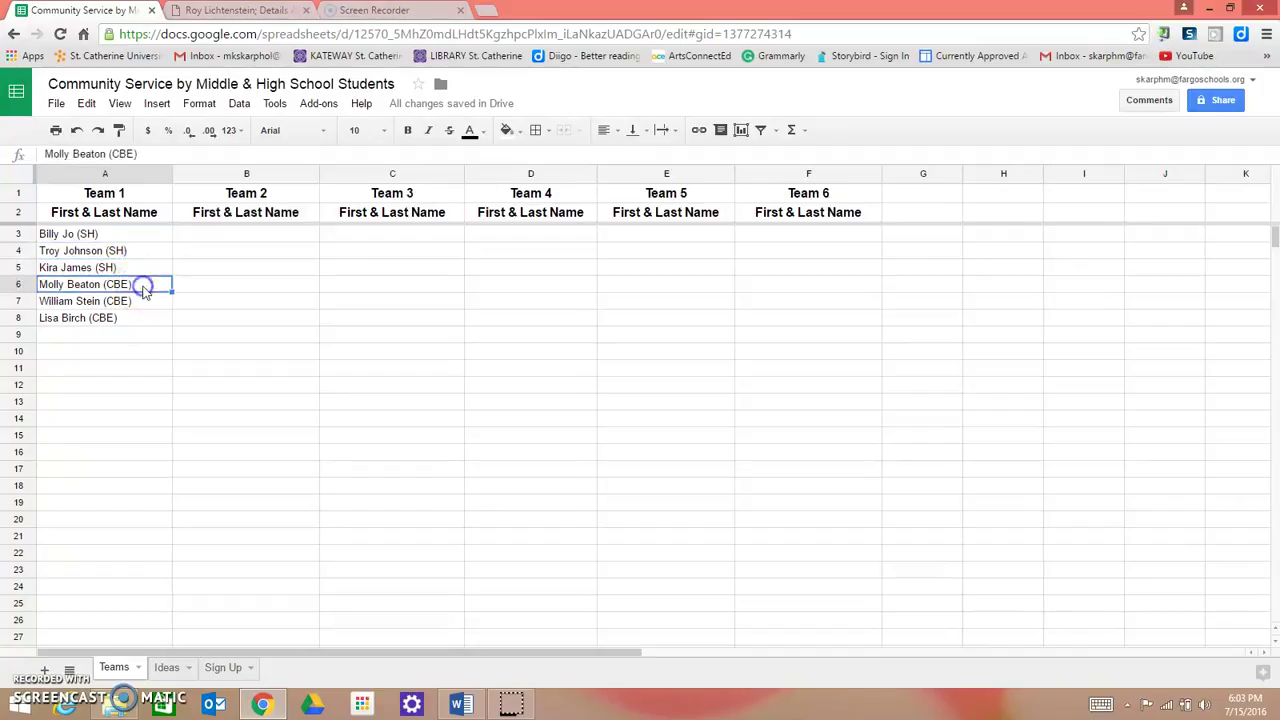
{"action": "left_click", "coordinate": [142, 304]}
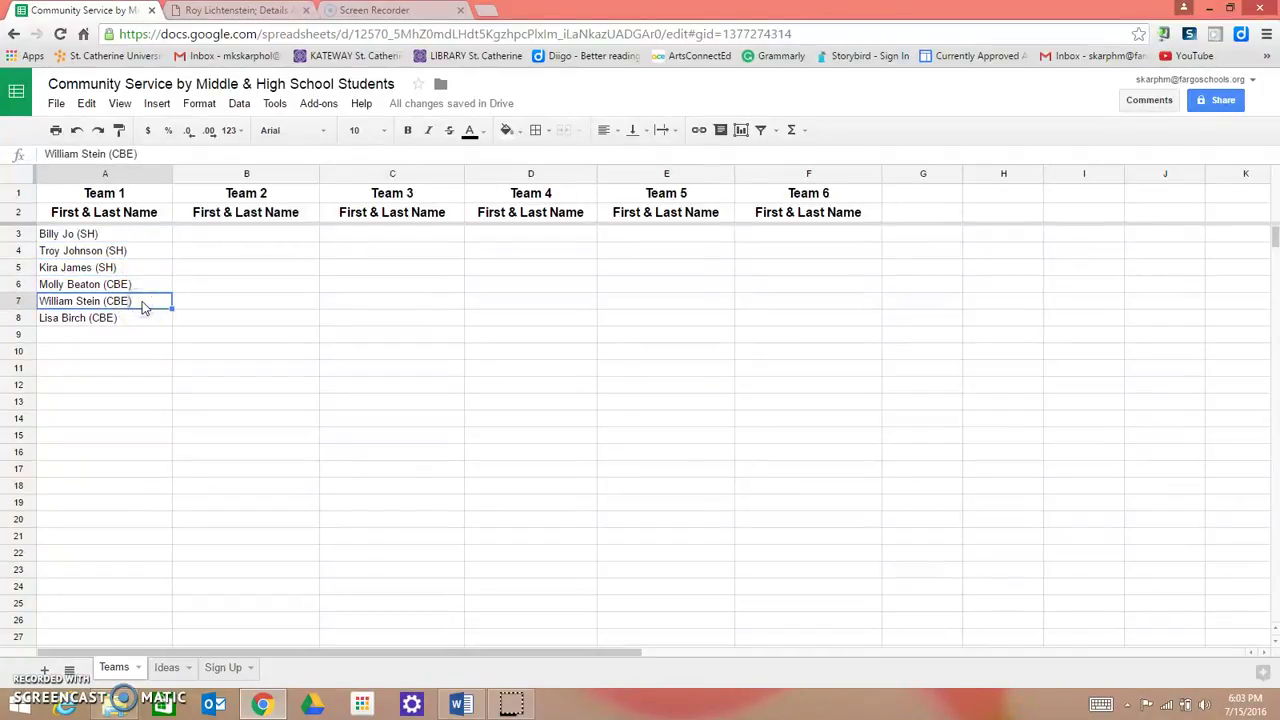
{"action": "left_click", "coordinate": [133, 320]}
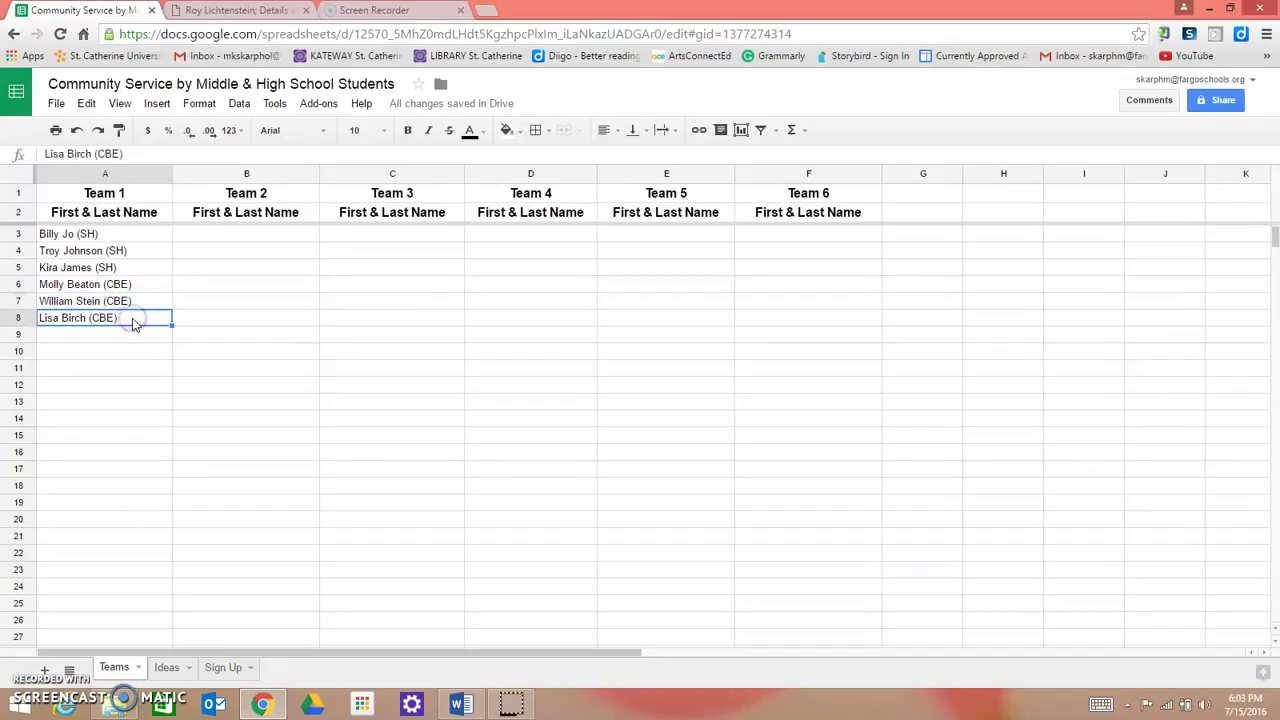
- On the Ideas sheet, fill row 2 with the artist's name, grade Dead and lesson 'Pop Art Benday Dot Self Portrait'
{"action": "left_click", "coordinate": [167, 668]}
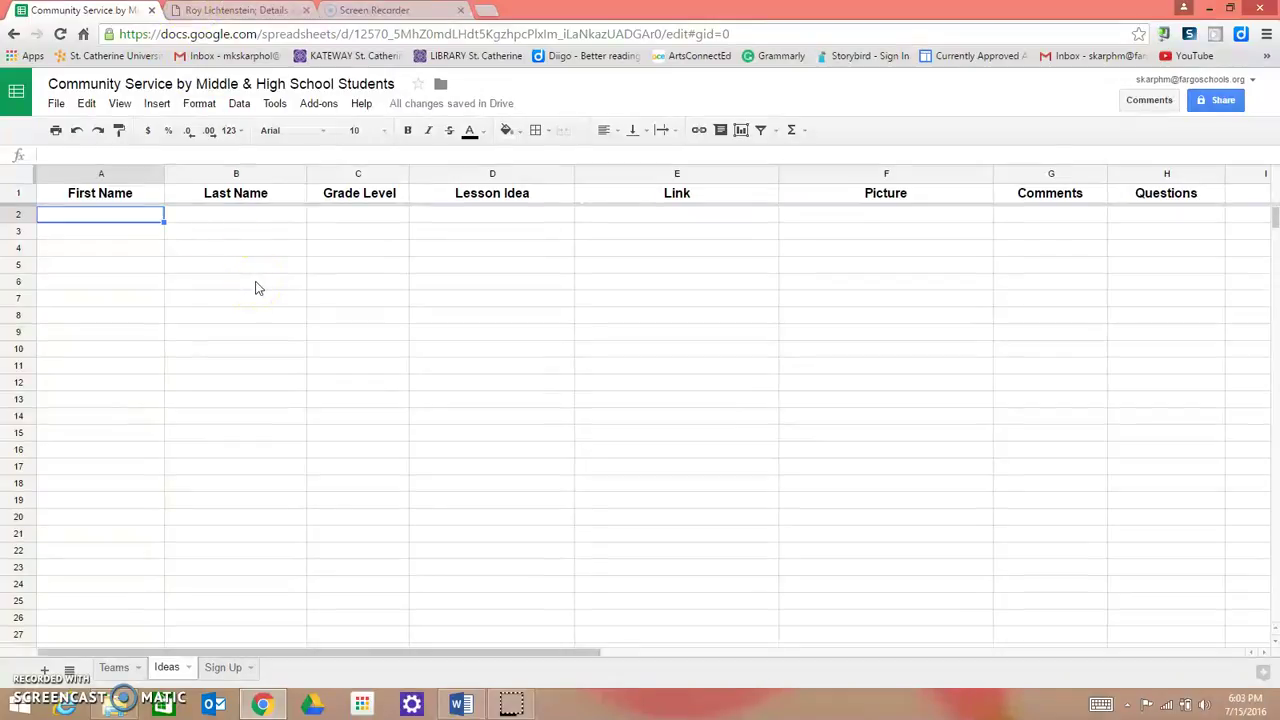
{"action": "double_click", "coordinate": [130, 215]}
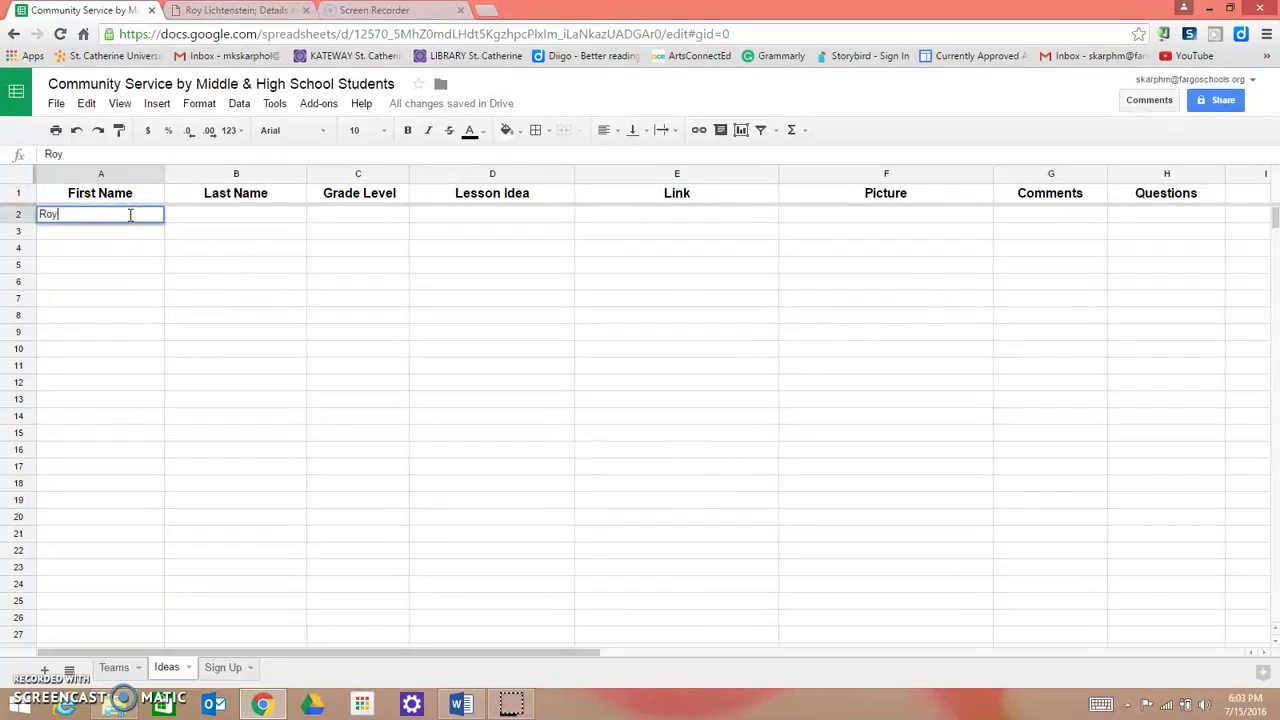
{"action": "type", "text": "Roy"}
{"action": "key", "text": "Tab"}
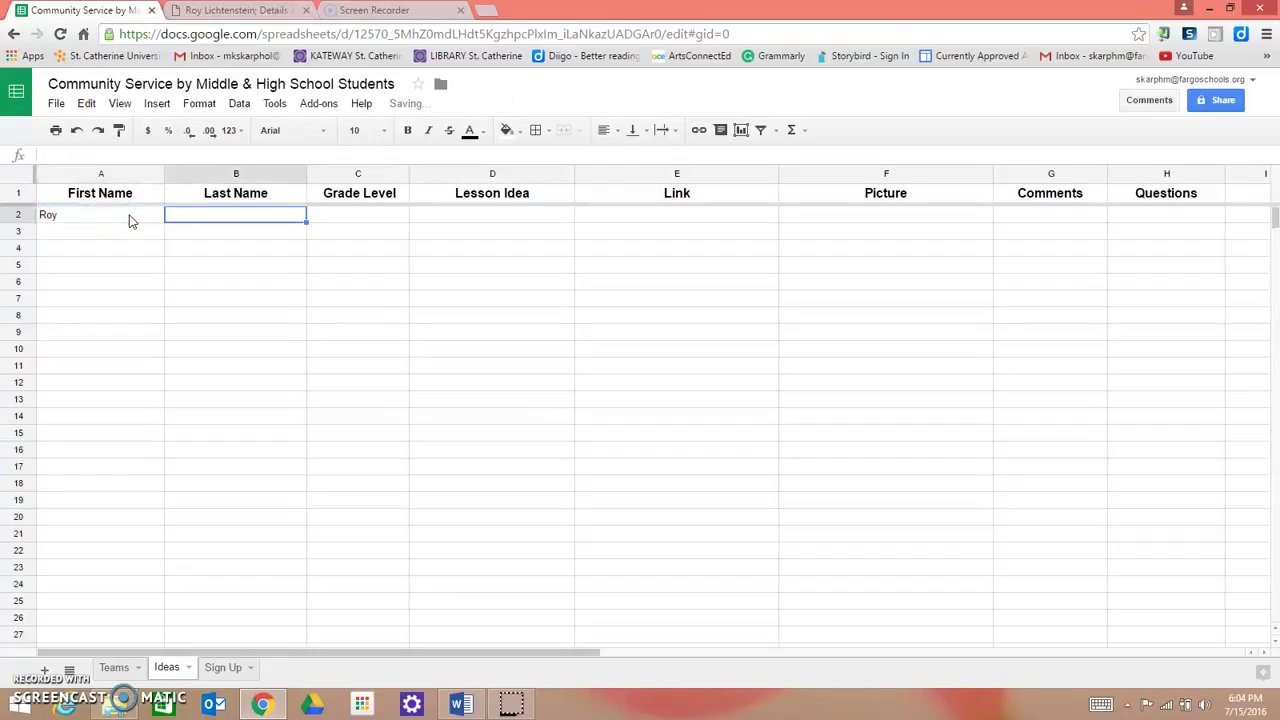
{"action": "type", "text": "Lichtenstein"}
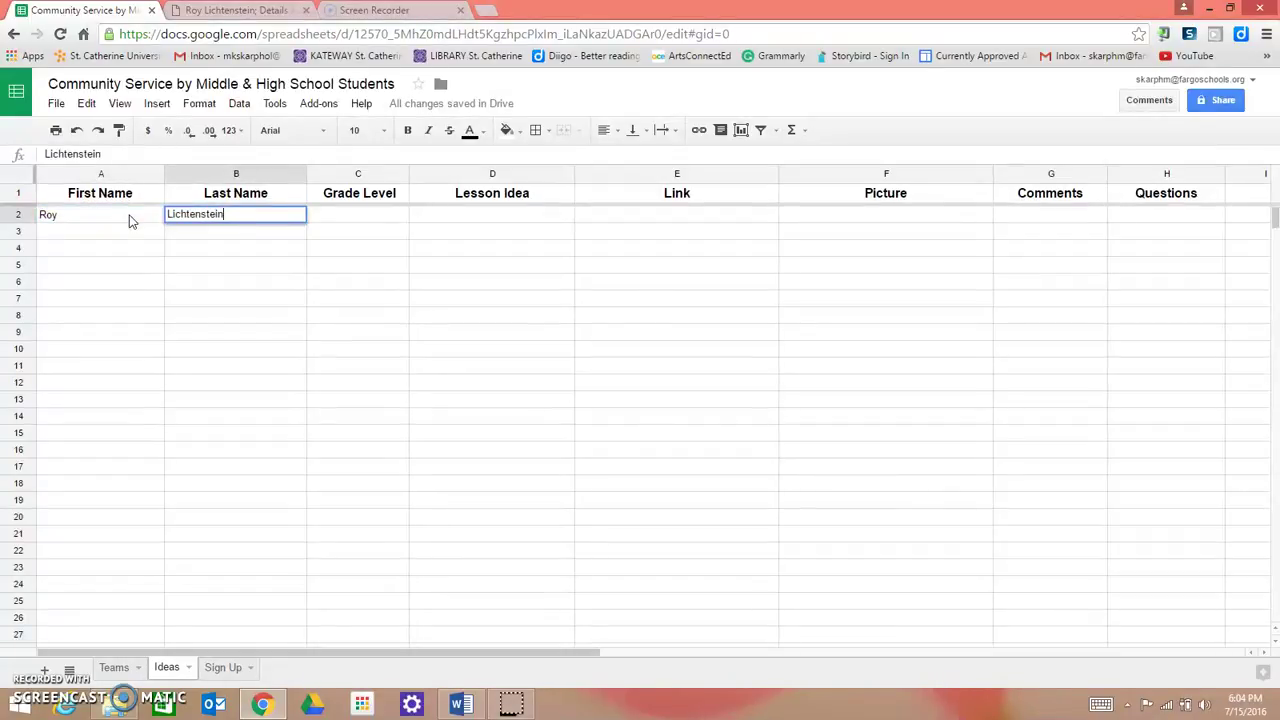
{"action": "key", "text": "Tab"}
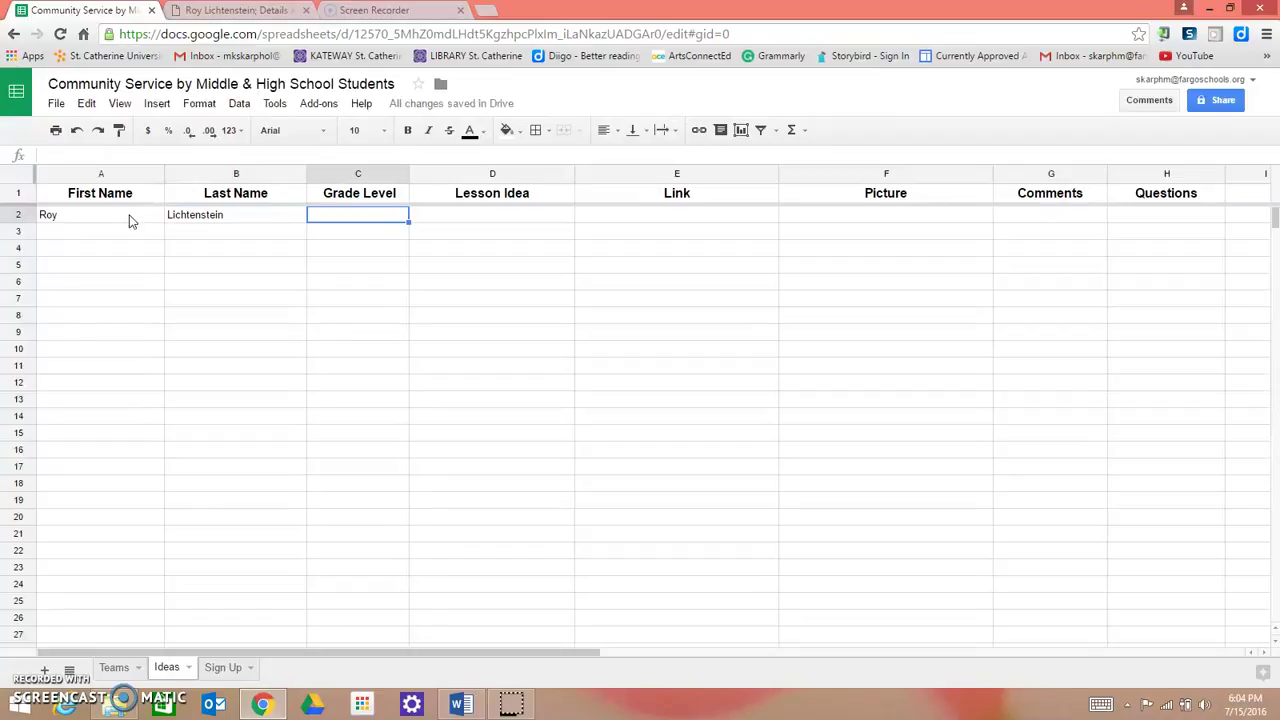
{"action": "type", "text": "Dead"}
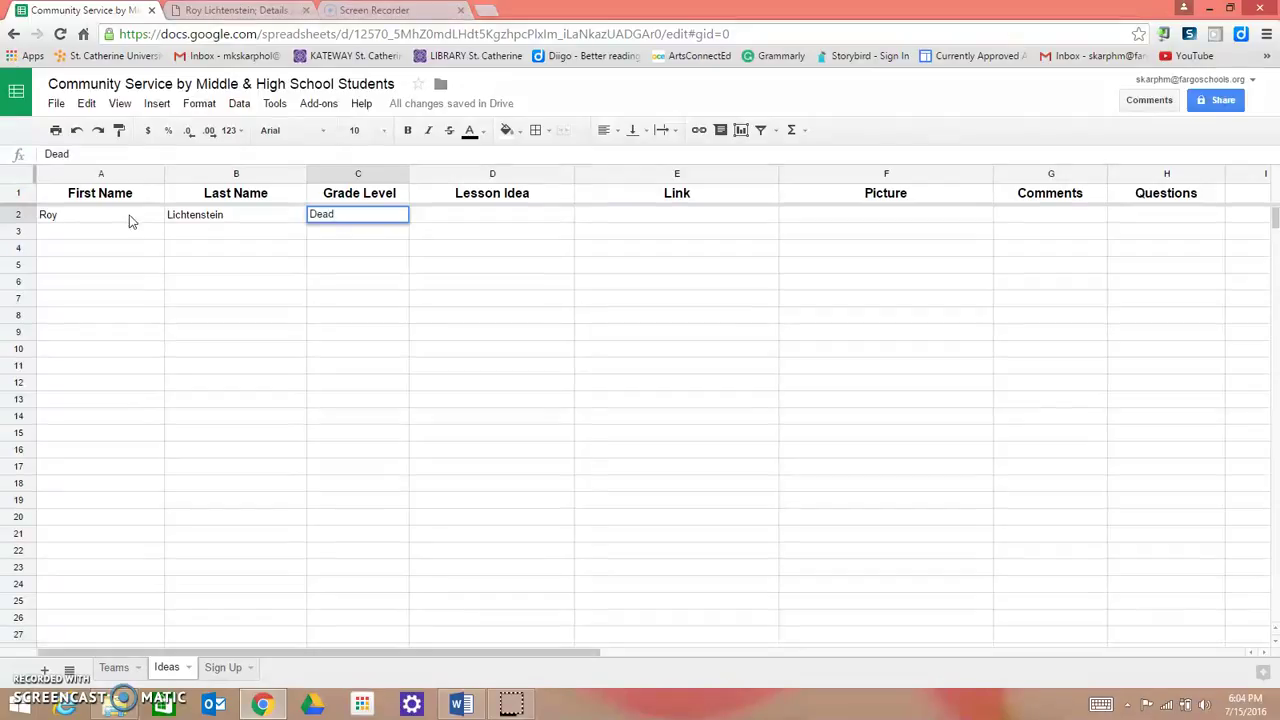
{"action": "key", "text": "Tab"}
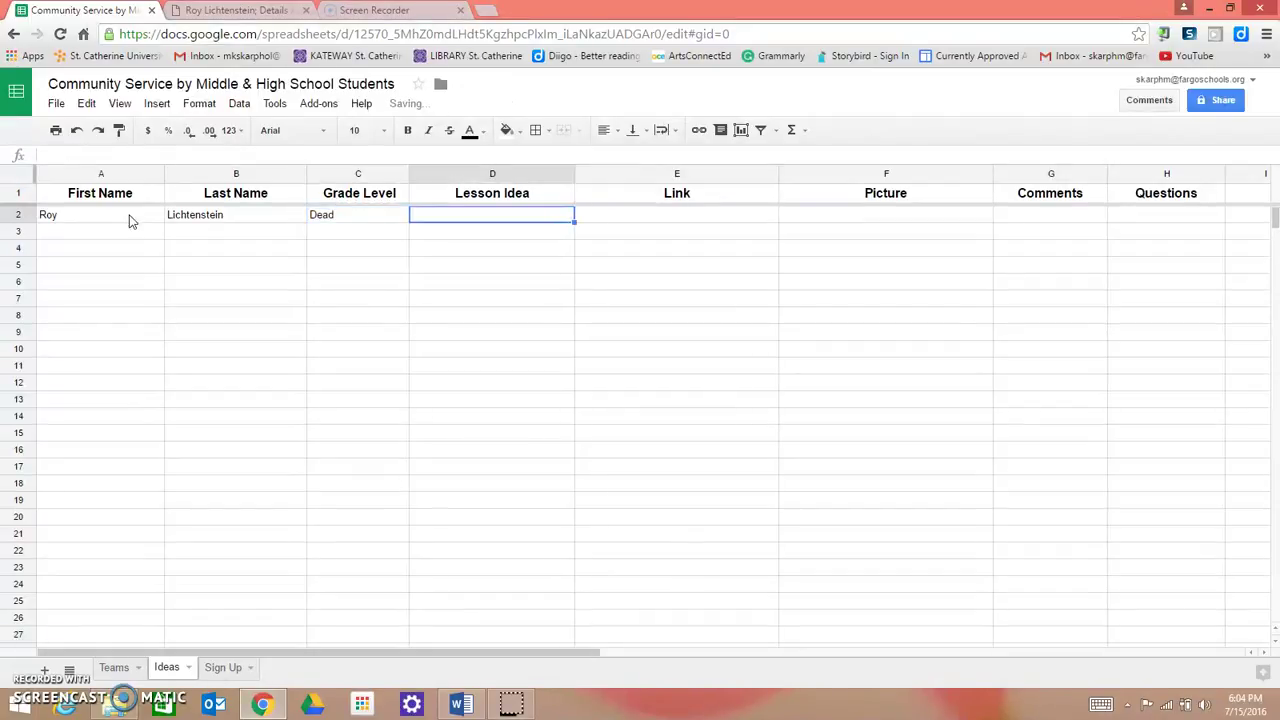
{"action": "type", "text": "P"}
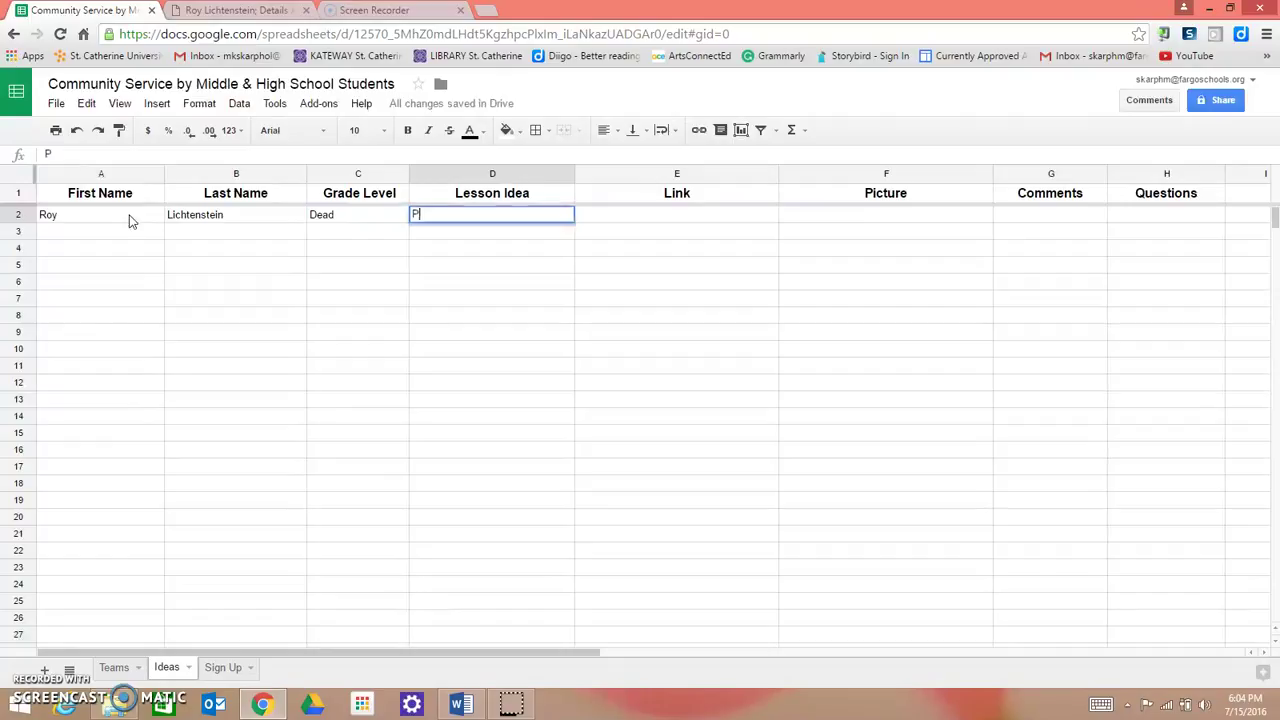
{"action": "type", "text": "op Art Benday Dot Self Portrait"}
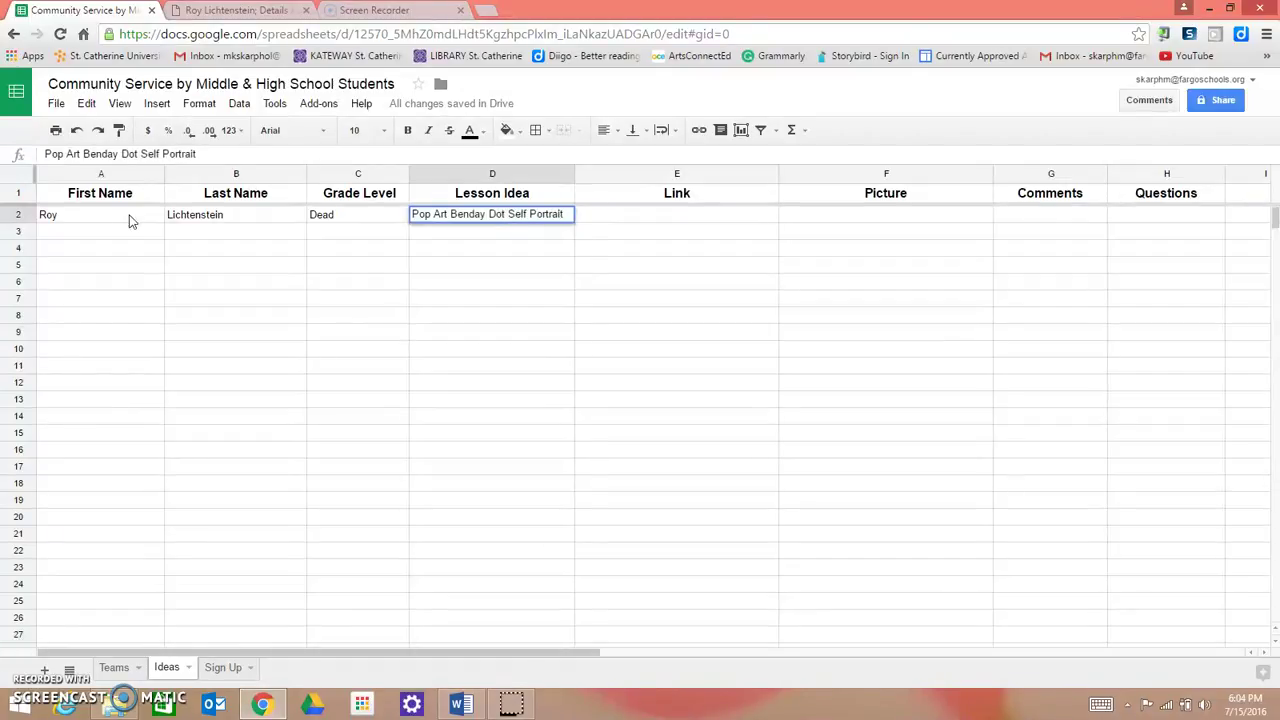
{"action": "key", "text": "Tab"}
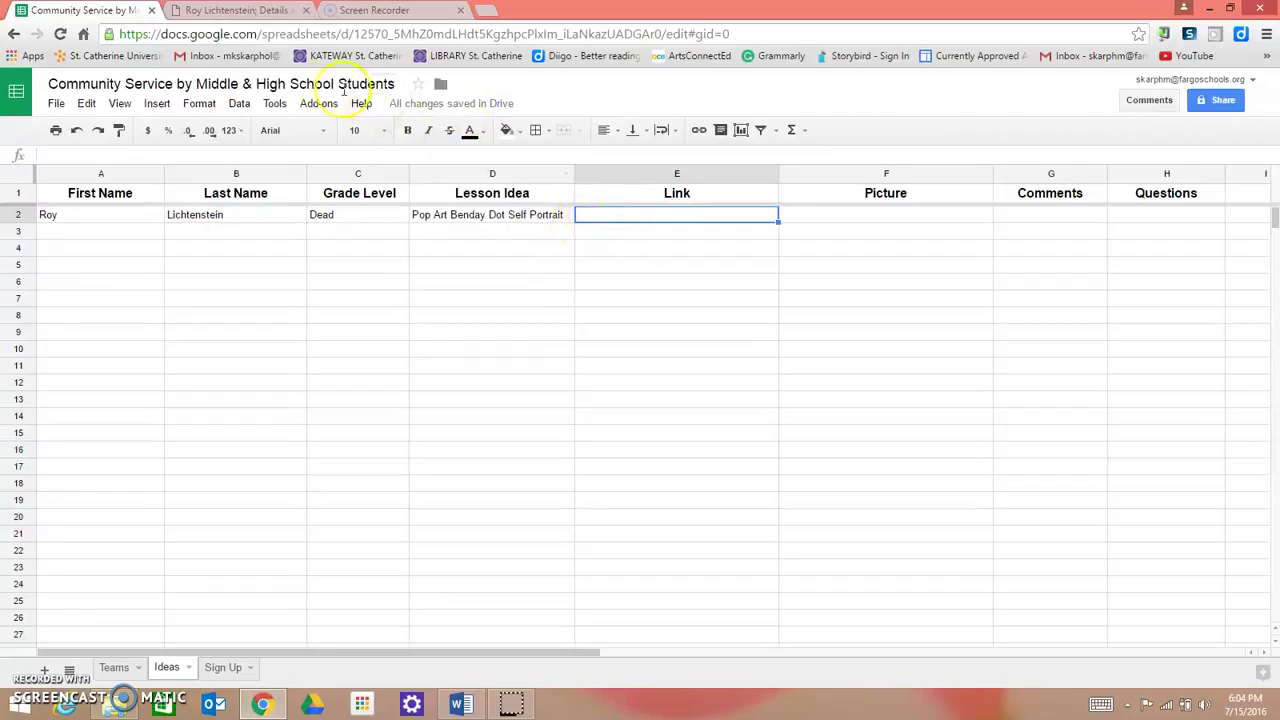
- Browse the artist website's life details, About This Site and Benday Dot Technique pages
{"action": "left_click", "coordinate": [238, 12]}
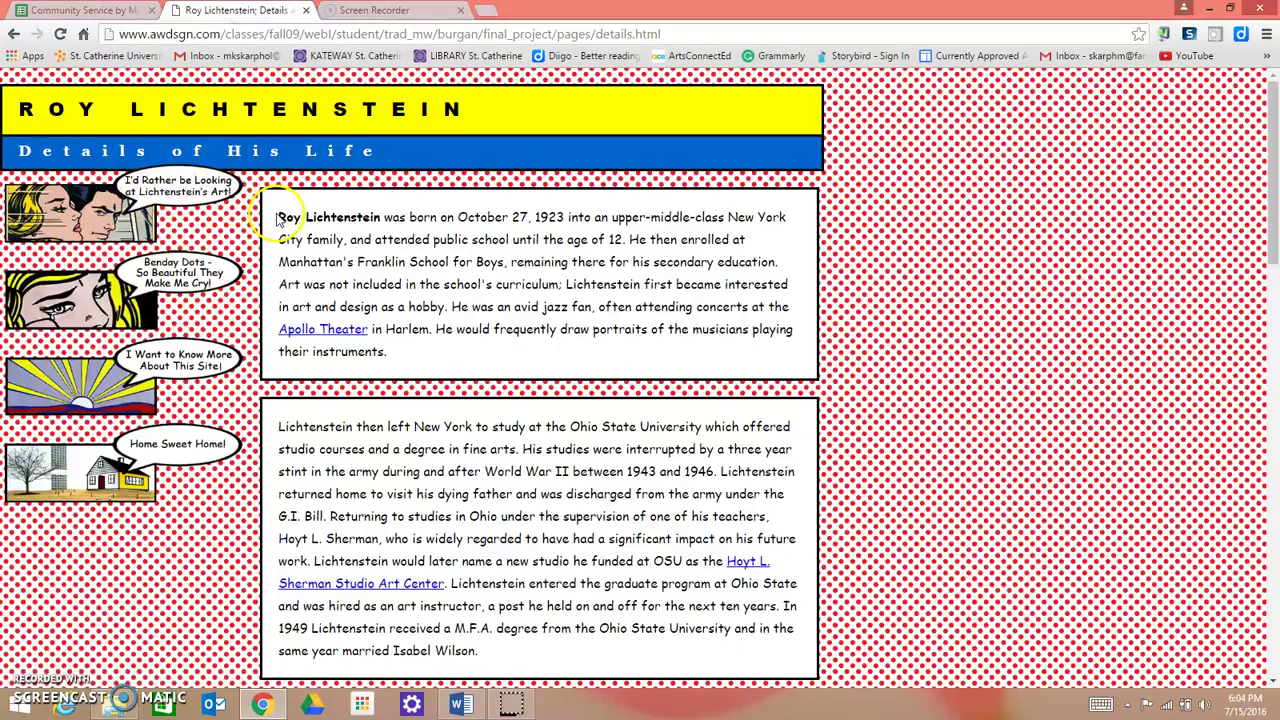
{"action": "left_click_drag", "start_coordinate": [277, 216], "coordinate": [380, 222]}
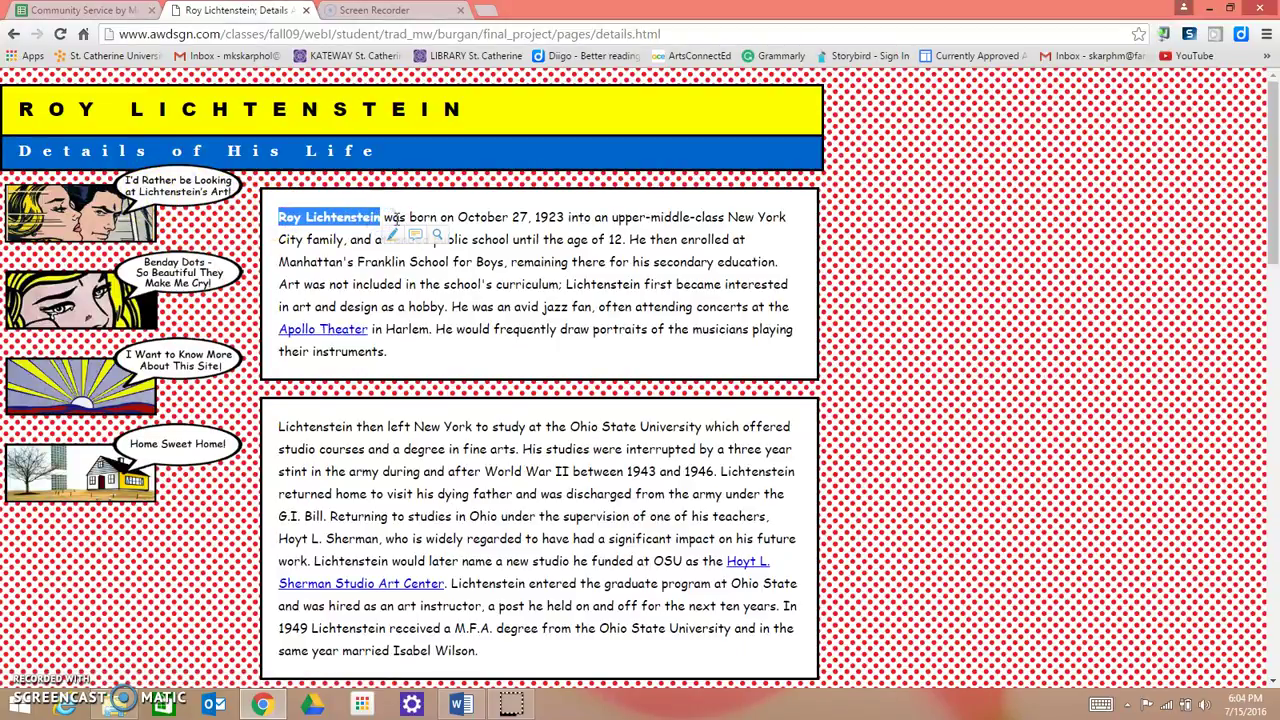
{"action": "left_click", "coordinate": [208, 362]}
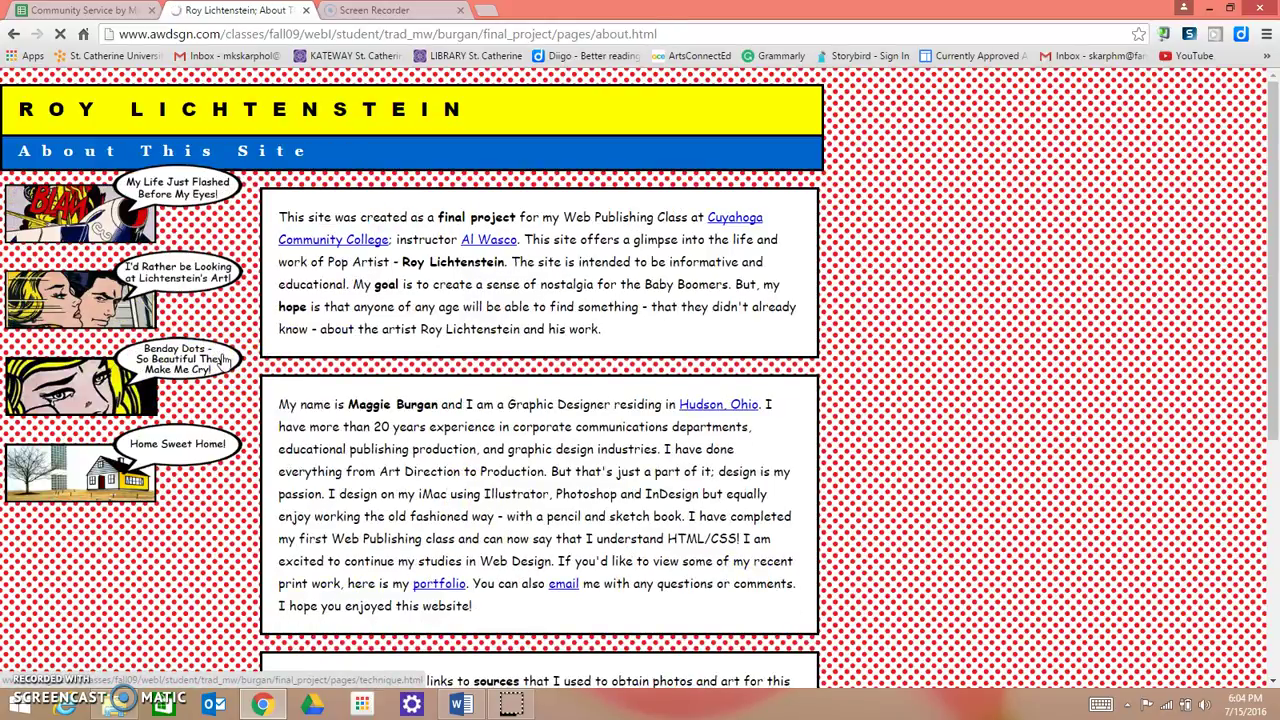
{"action": "left_click", "coordinate": [178, 440]}
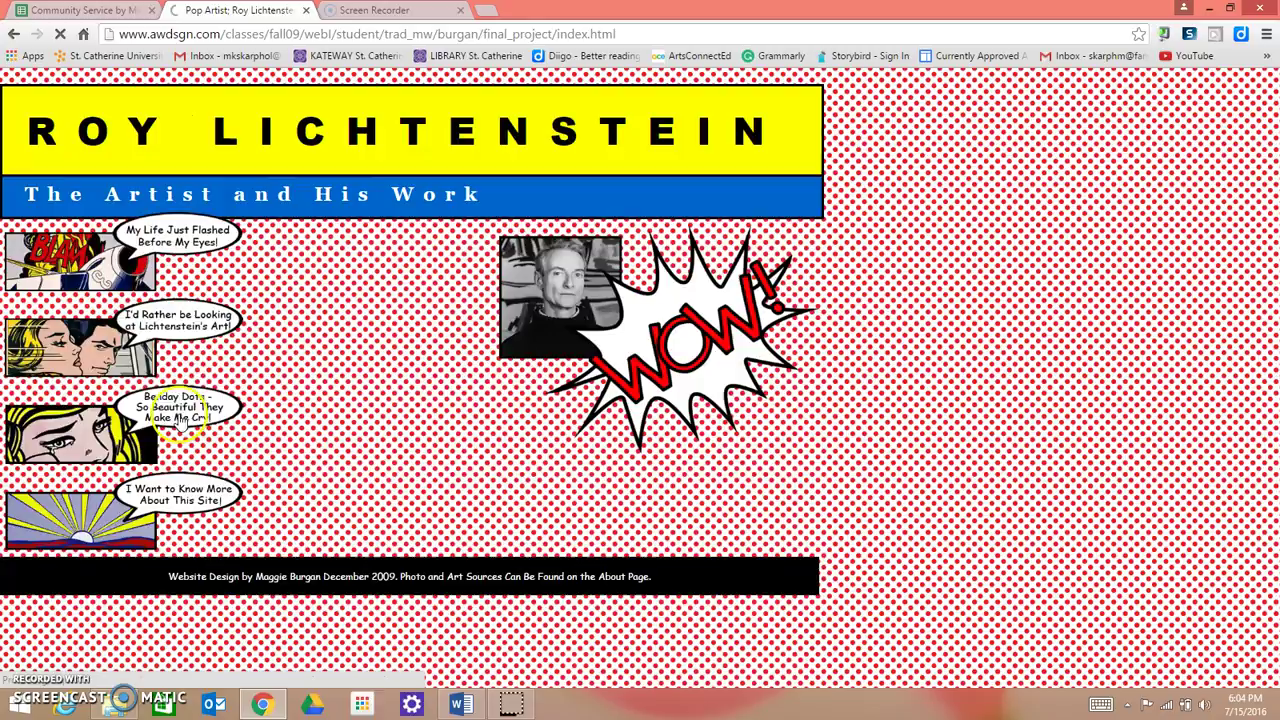
{"action": "left_click", "coordinate": [188, 240]}
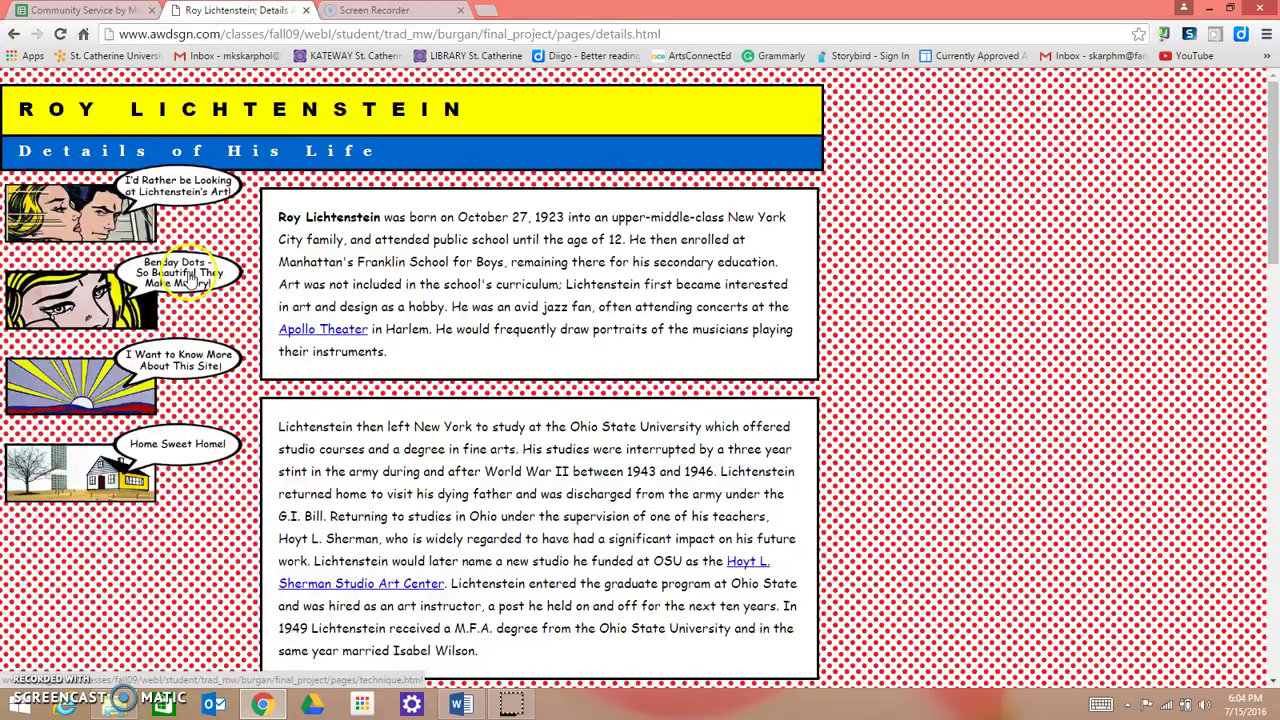
{"action": "left_click", "coordinate": [188, 280]}
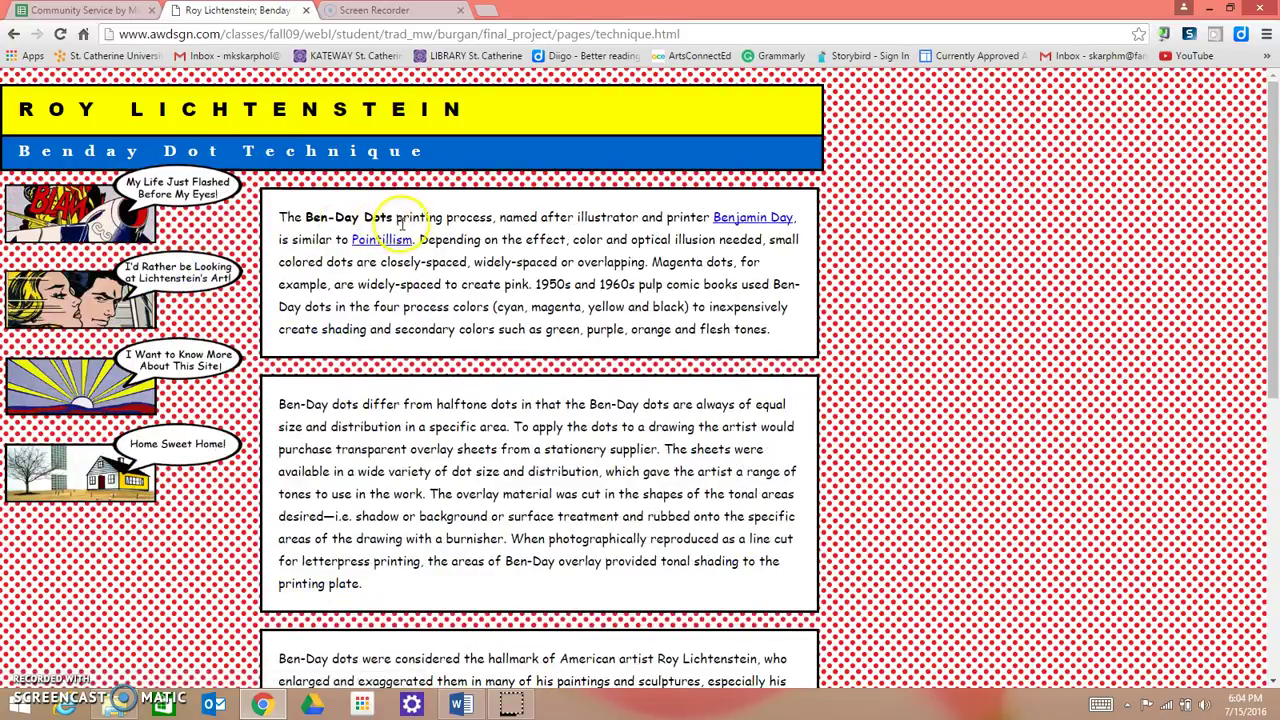
{"action": "left_click_drag", "start_coordinate": [408, 216], "coordinate": [497, 228]}
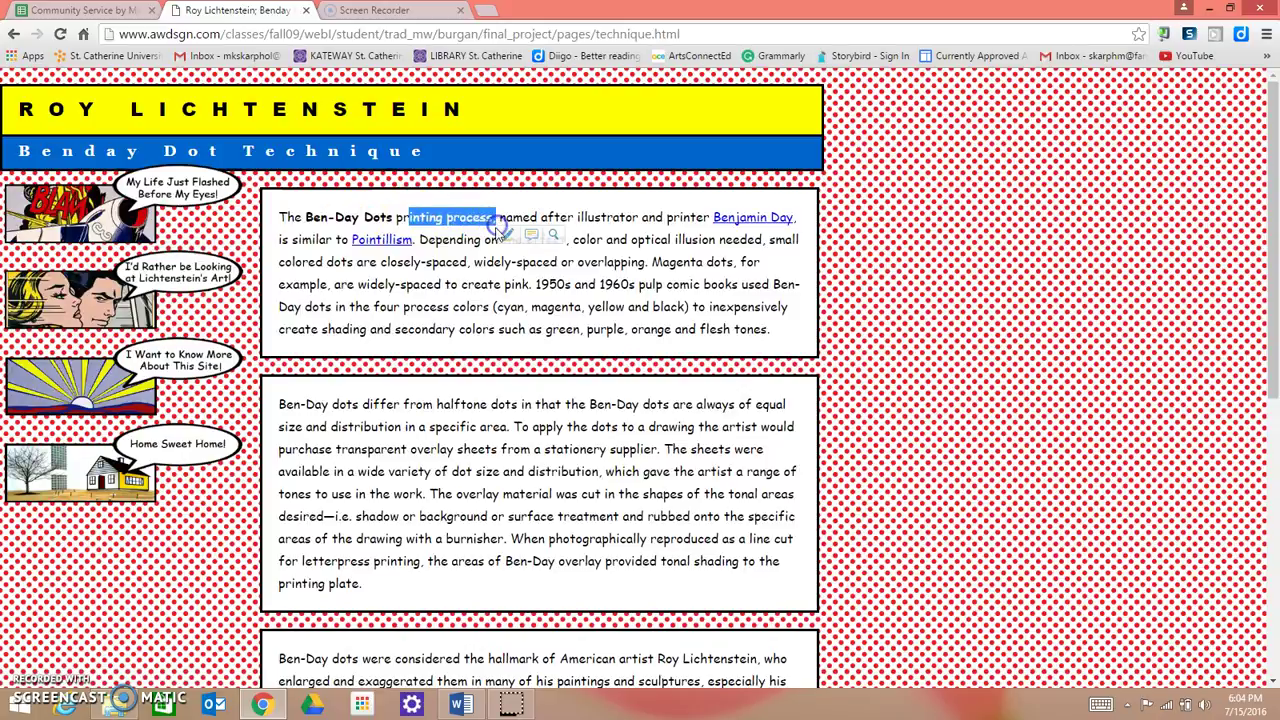
- Open the Several Examples of His Work gallery page and select its web address
{"action": "left_click", "coordinate": [200, 352]}
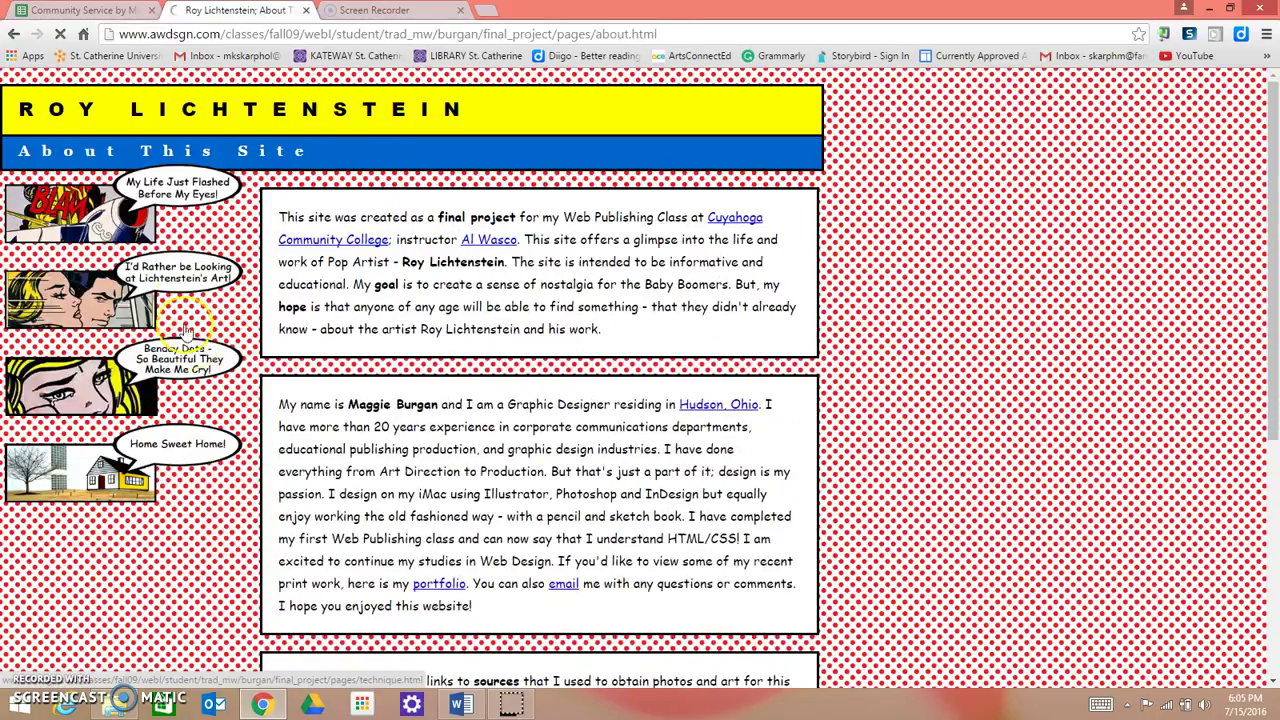
{"action": "left_click", "coordinate": [188, 275]}
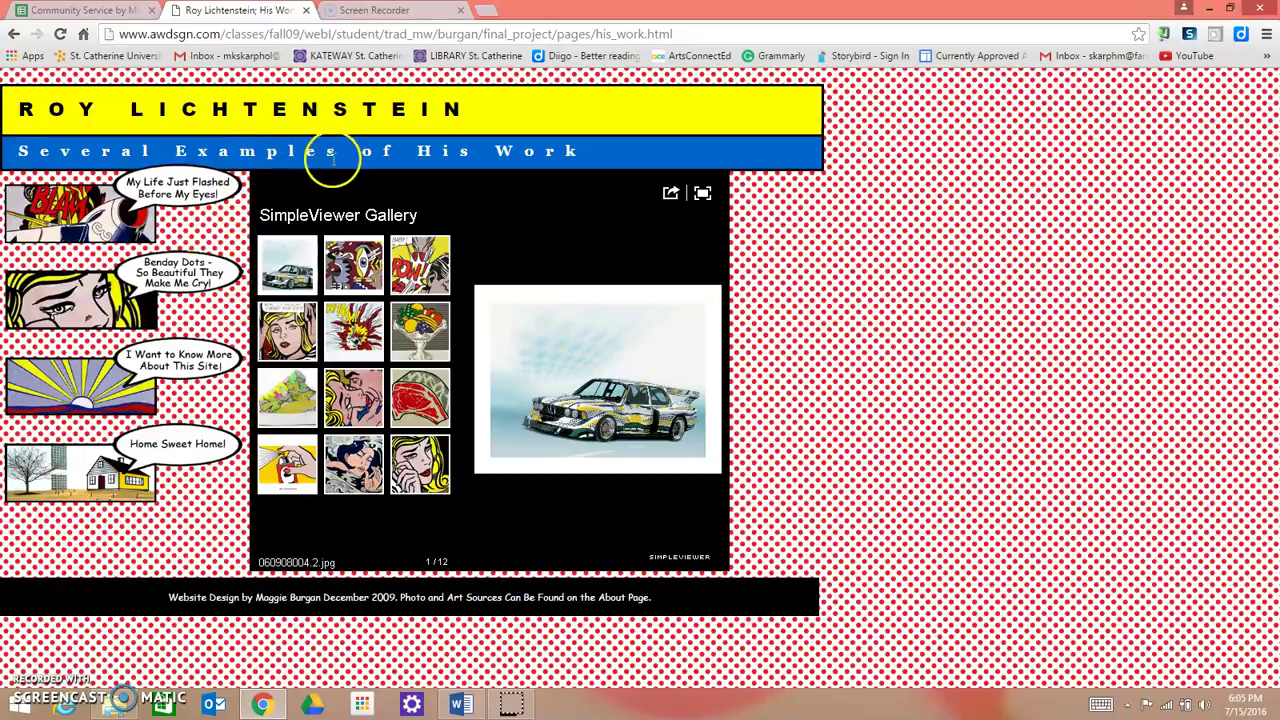
{"action": "left_click", "coordinate": [348, 34]}
{"action": "key", "text": "ctrl+c"}
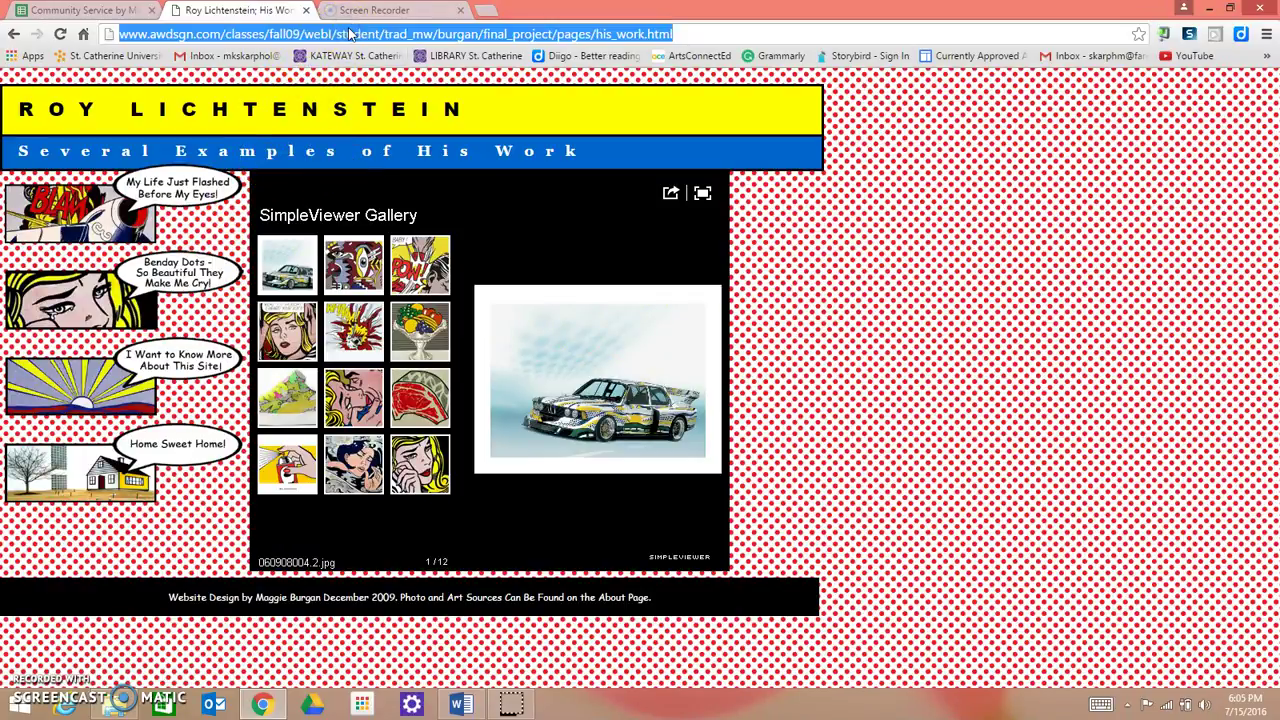
- Paste the copied gallery page address into Link cell E2 of the Ideas sheet
{"action": "left_click", "coordinate": [82, 10]}
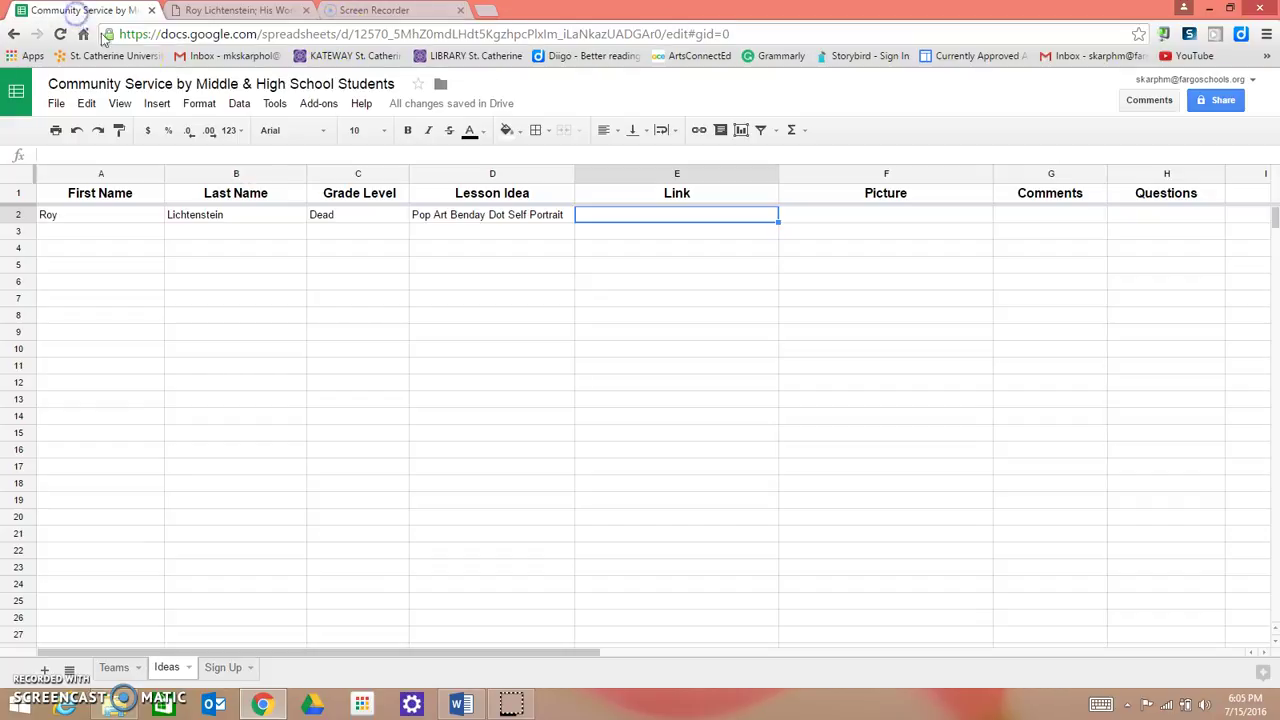
{"action": "double_click", "coordinate": [617, 215]}
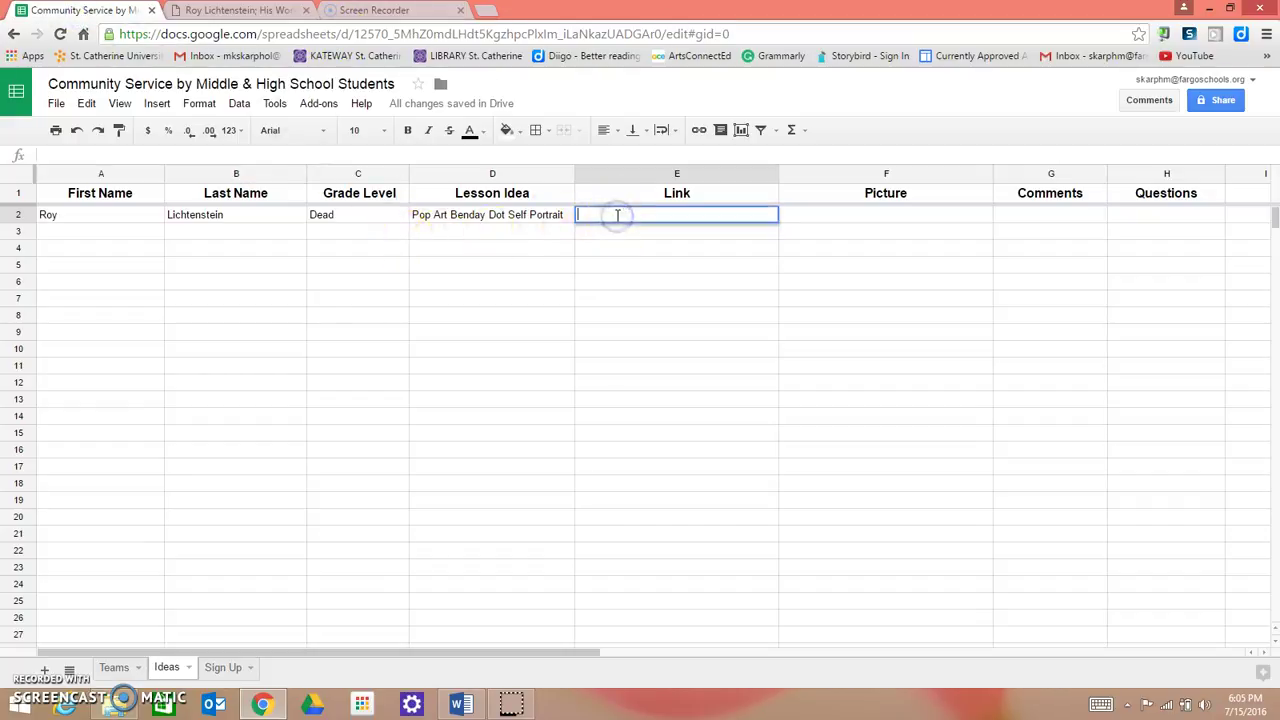
{"action": "key", "text": "ctrl+v"}
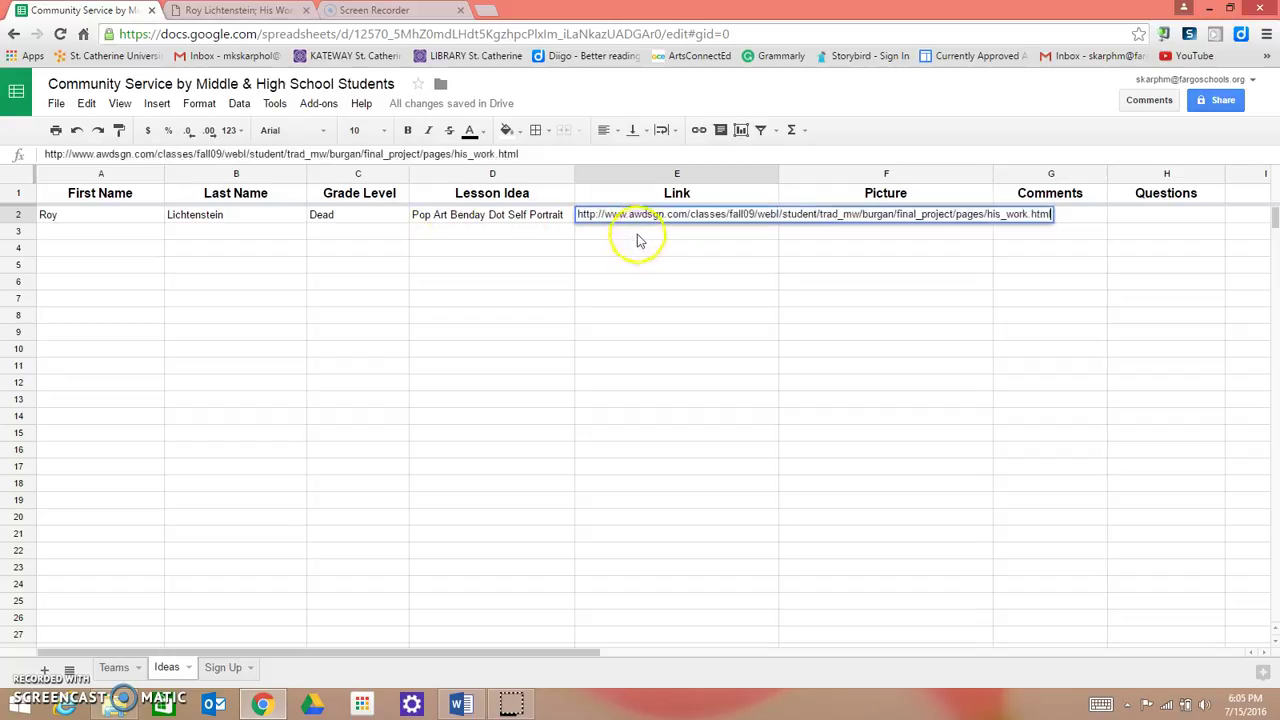
{"action": "key", "text": "Return"}
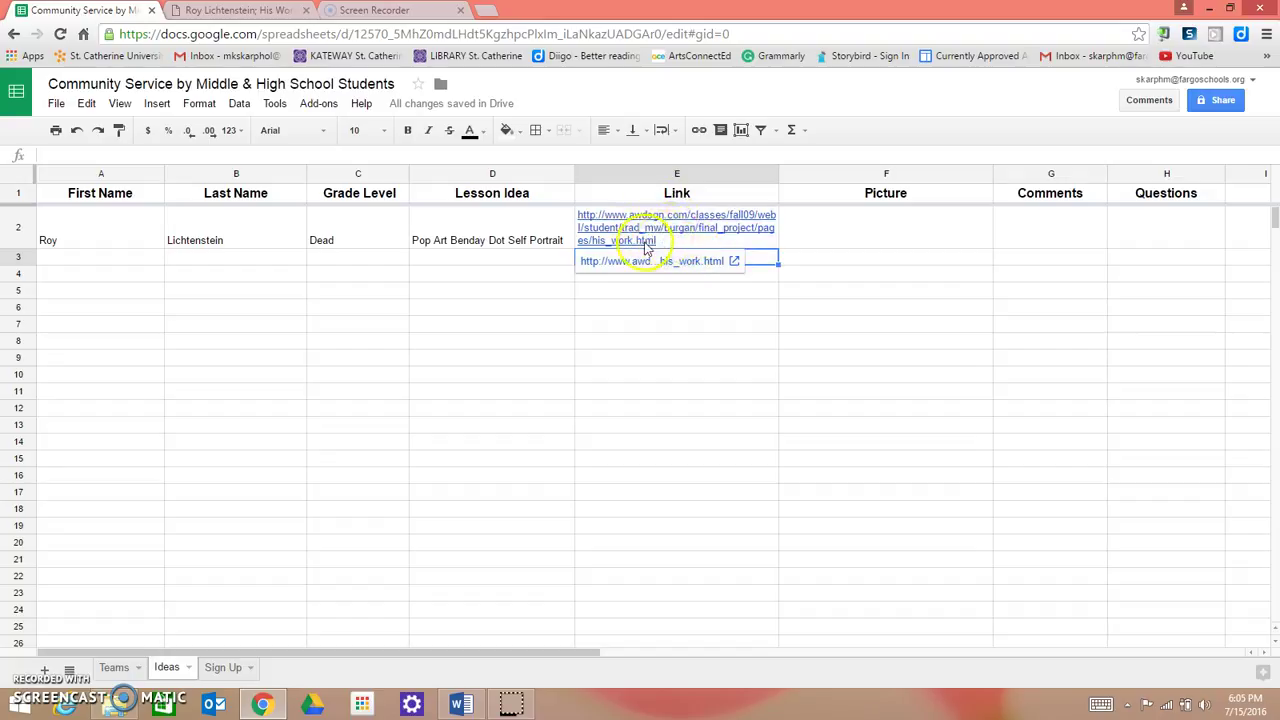
- Check the lesson idea text in D2 and select Picture cell F2
{"action": "left_click", "coordinate": [815, 233]}
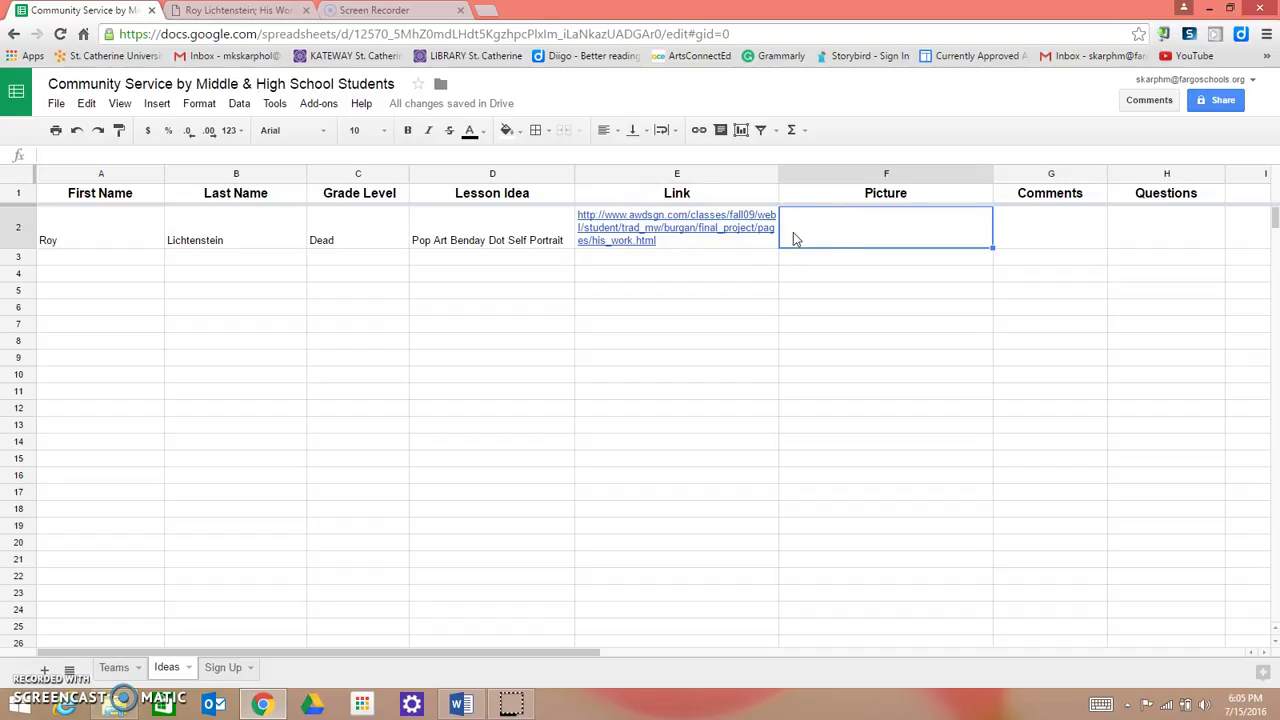
{"action": "left_click", "coordinate": [513, 242]}
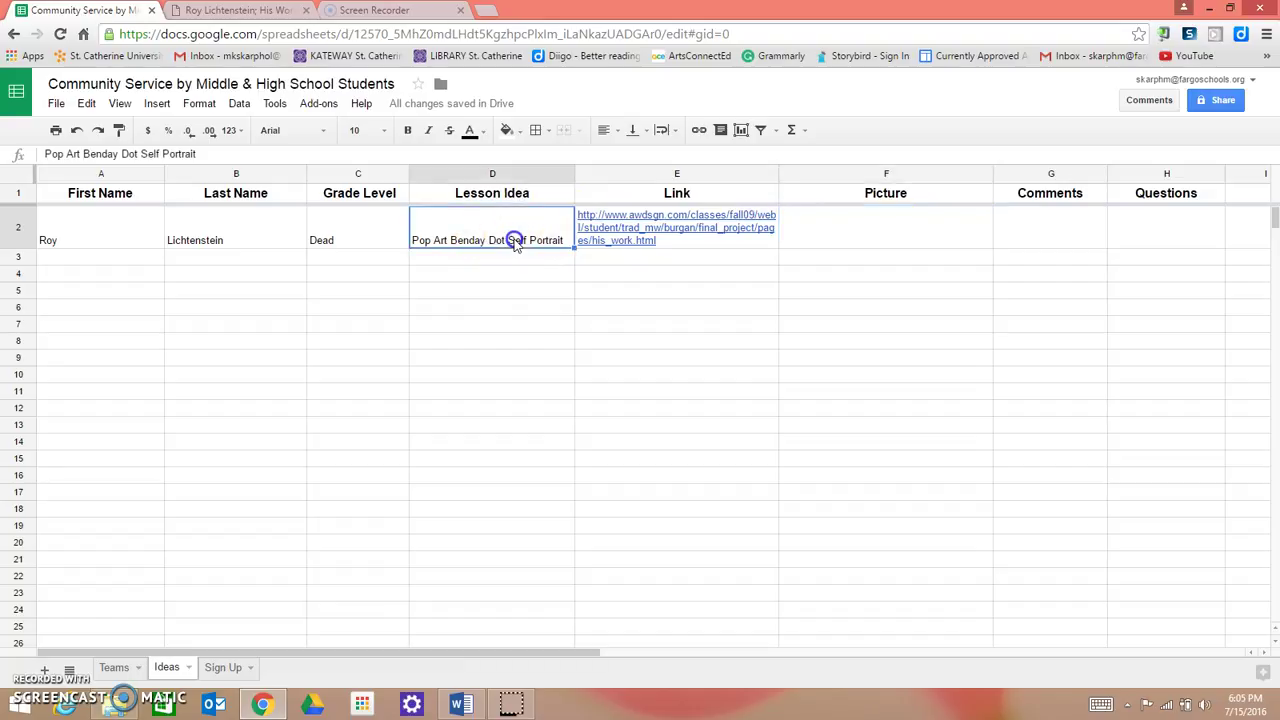
{"action": "left_click", "coordinate": [852, 220]}
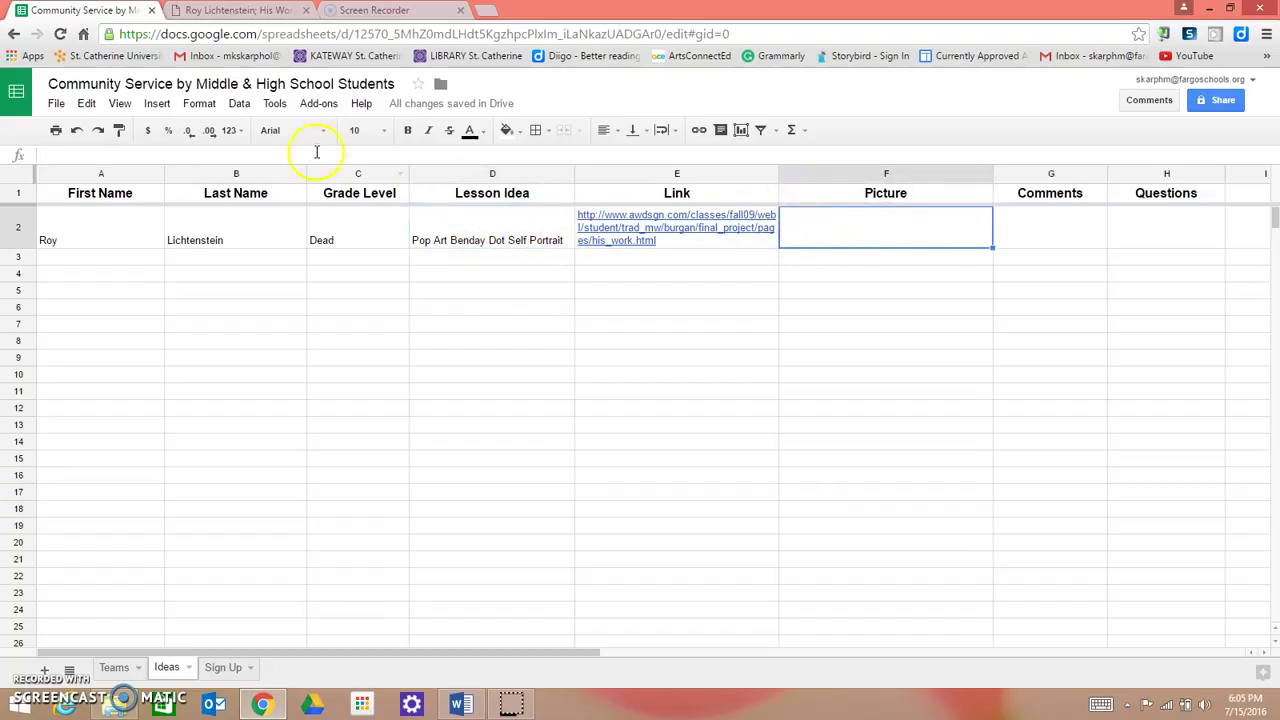
- Insert the Student Example image from the Desktop into the sheet via Insert > Image
{"action": "left_click", "coordinate": [156, 106]}
{"action": "left_click", "coordinate": [188, 367]}
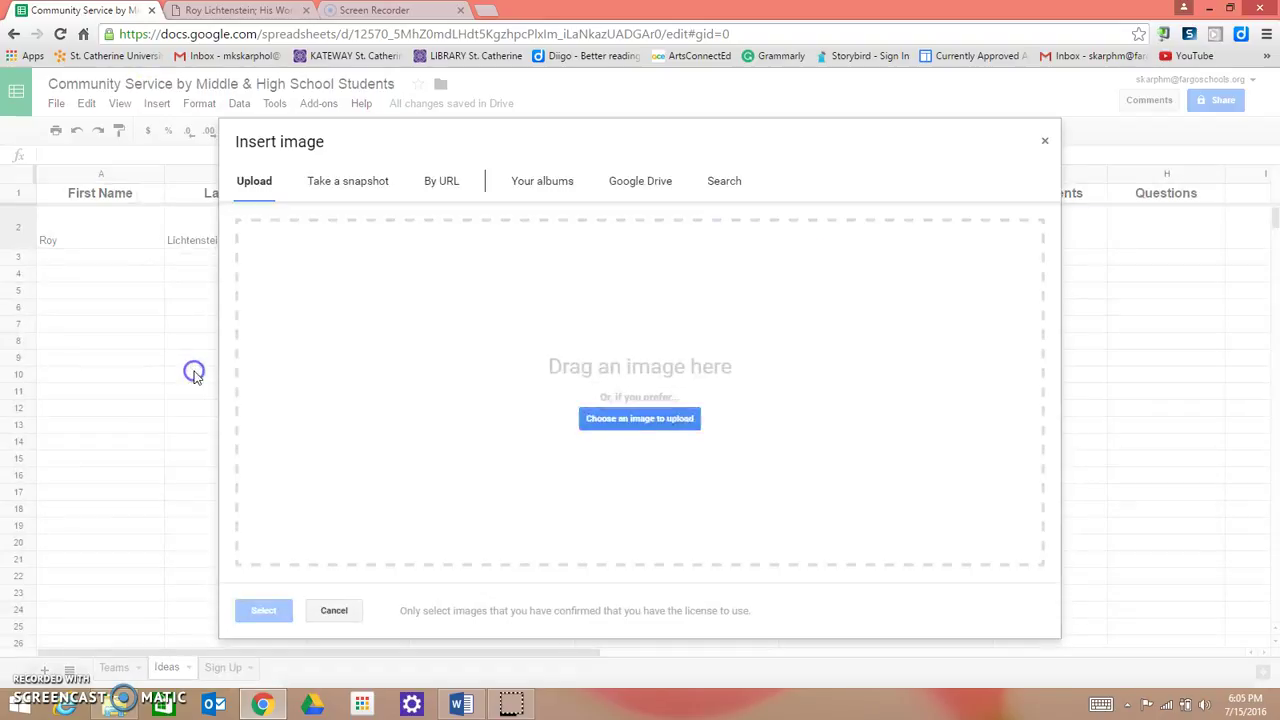
{"action": "left_click", "coordinate": [640, 421]}
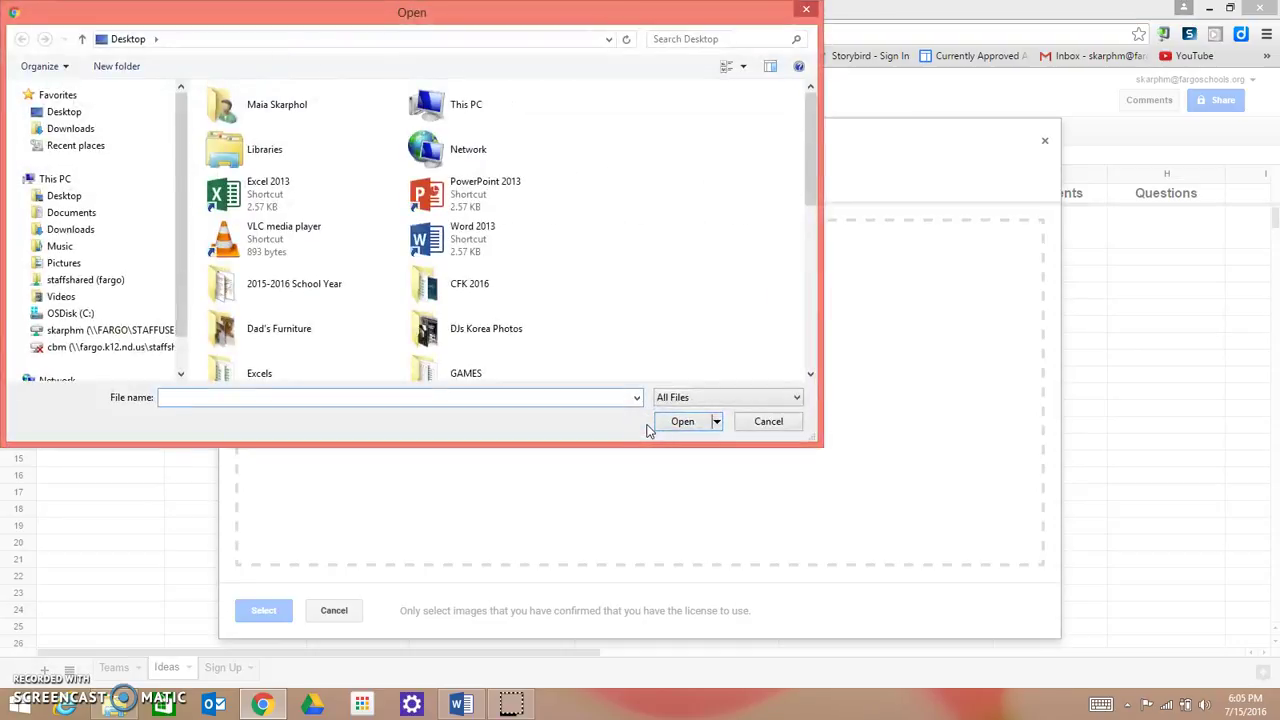
{"action": "left_click", "coordinate": [114, 195]}
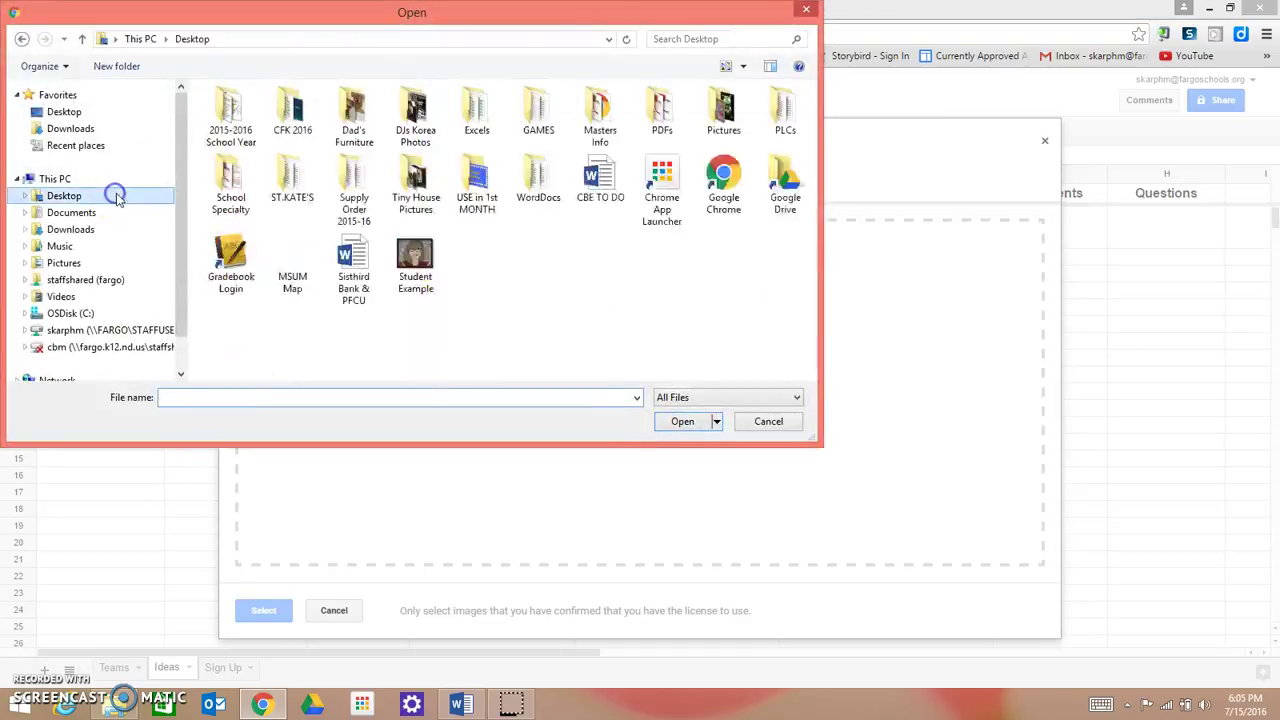
{"action": "left_click", "coordinate": [420, 277]}
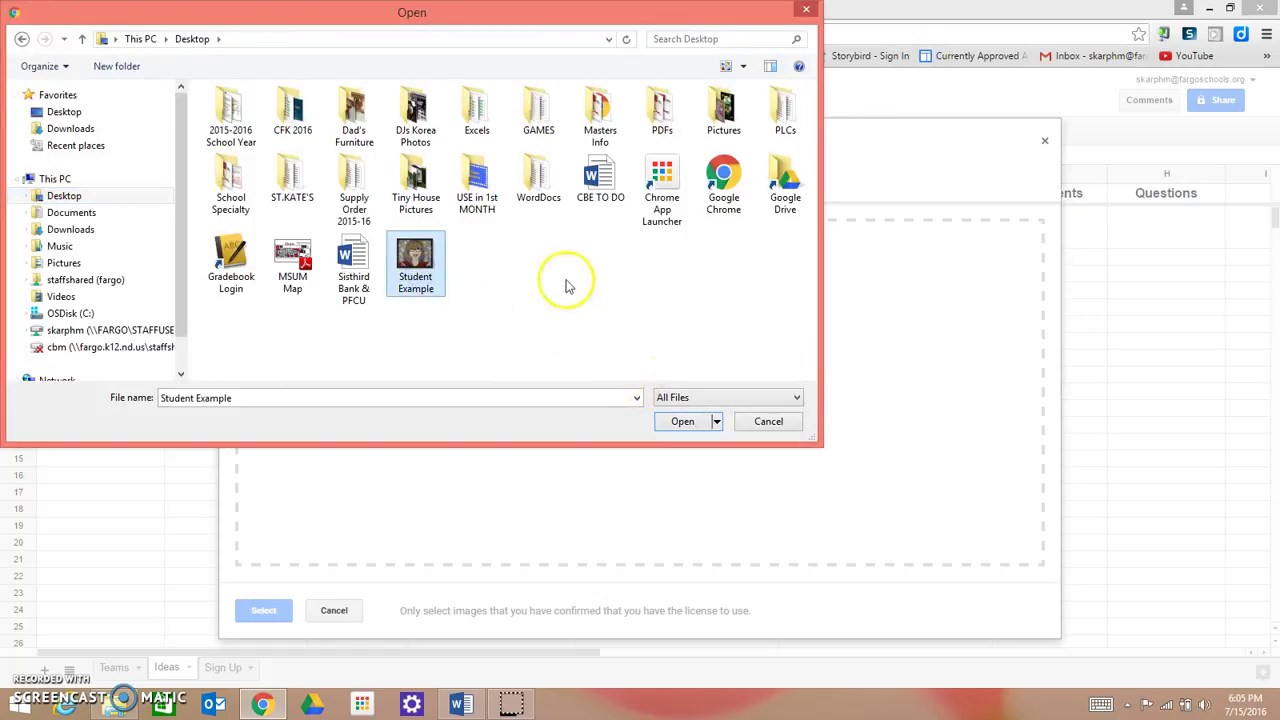
{"action": "left_click", "coordinate": [668, 421]}
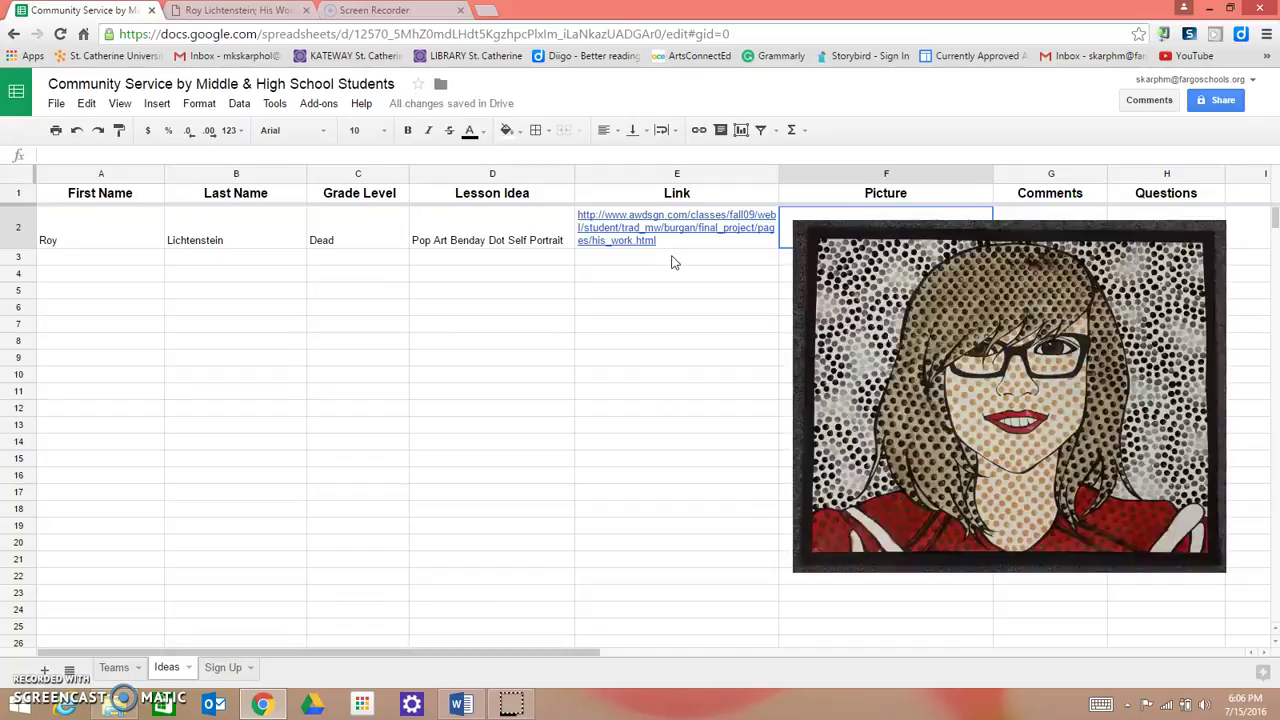
- Drag the portrait's corner inward so the image fits inside Picture column F of row 2
{"action": "mouse_move", "coordinate": [698, 250]}
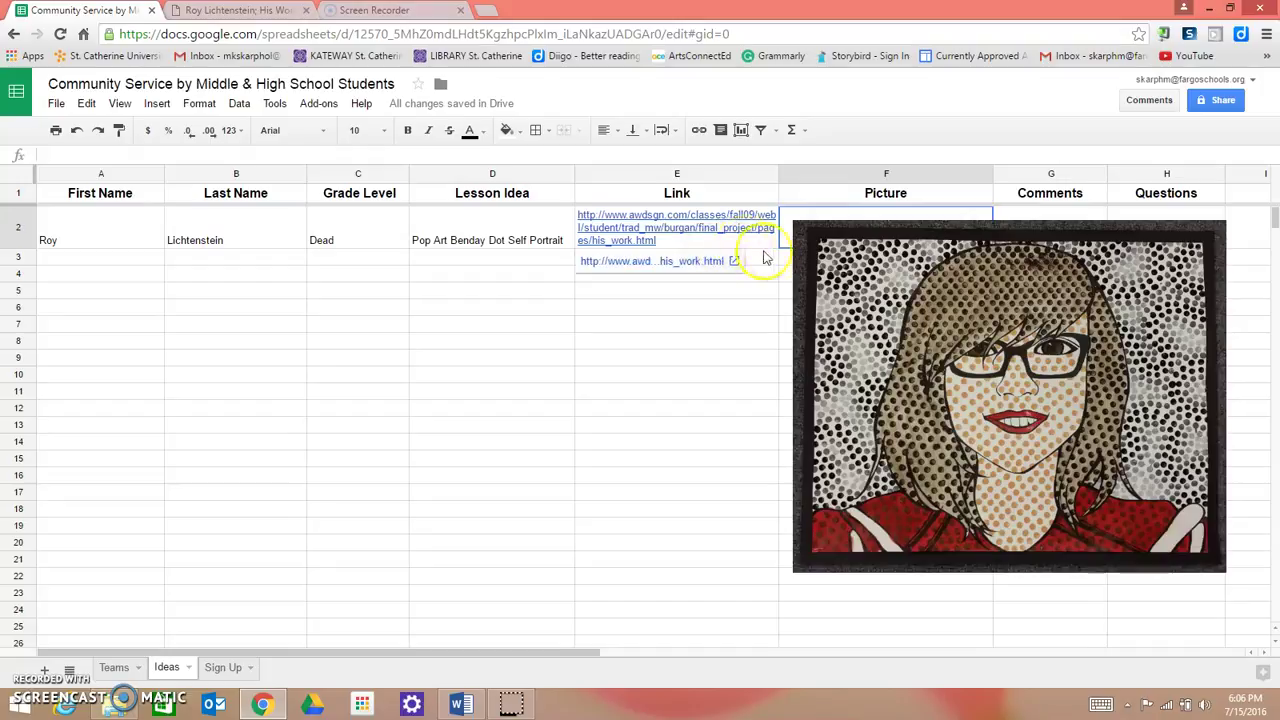
{"action": "left_click", "coordinate": [1052, 425]}
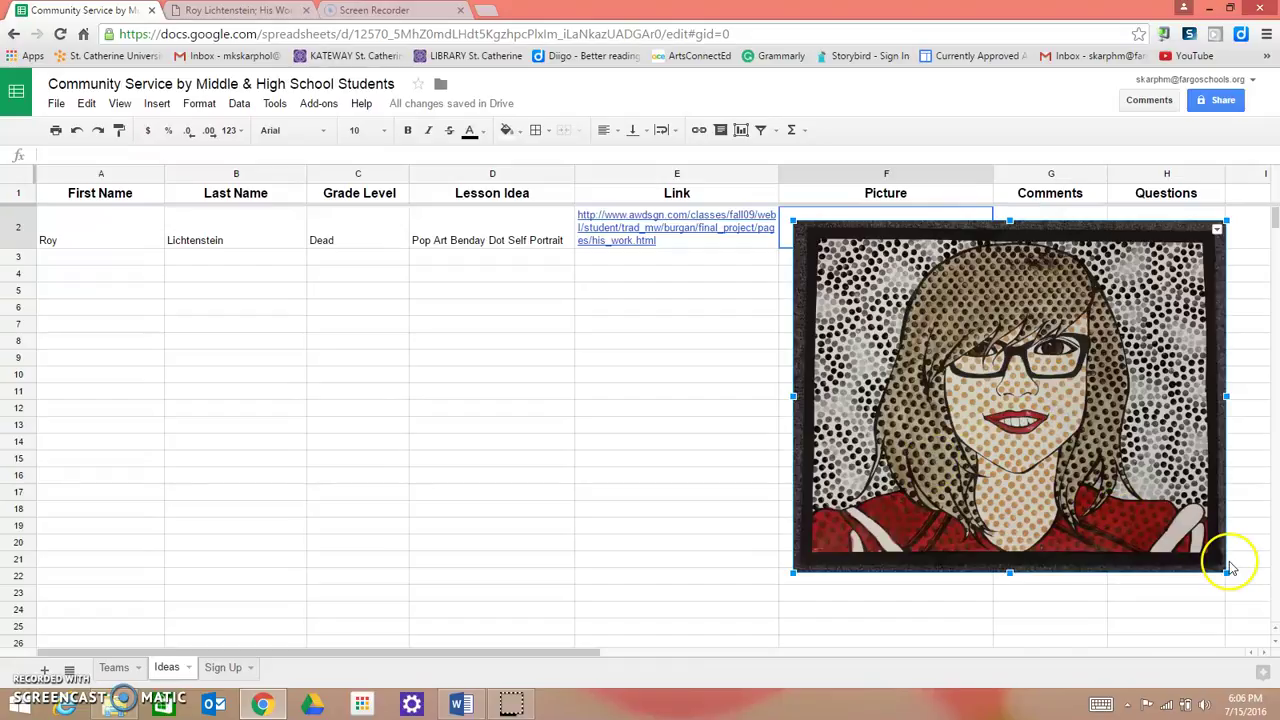
{"action": "left_click_drag", "start_coordinate": [1225, 572], "coordinate": [981, 356]}
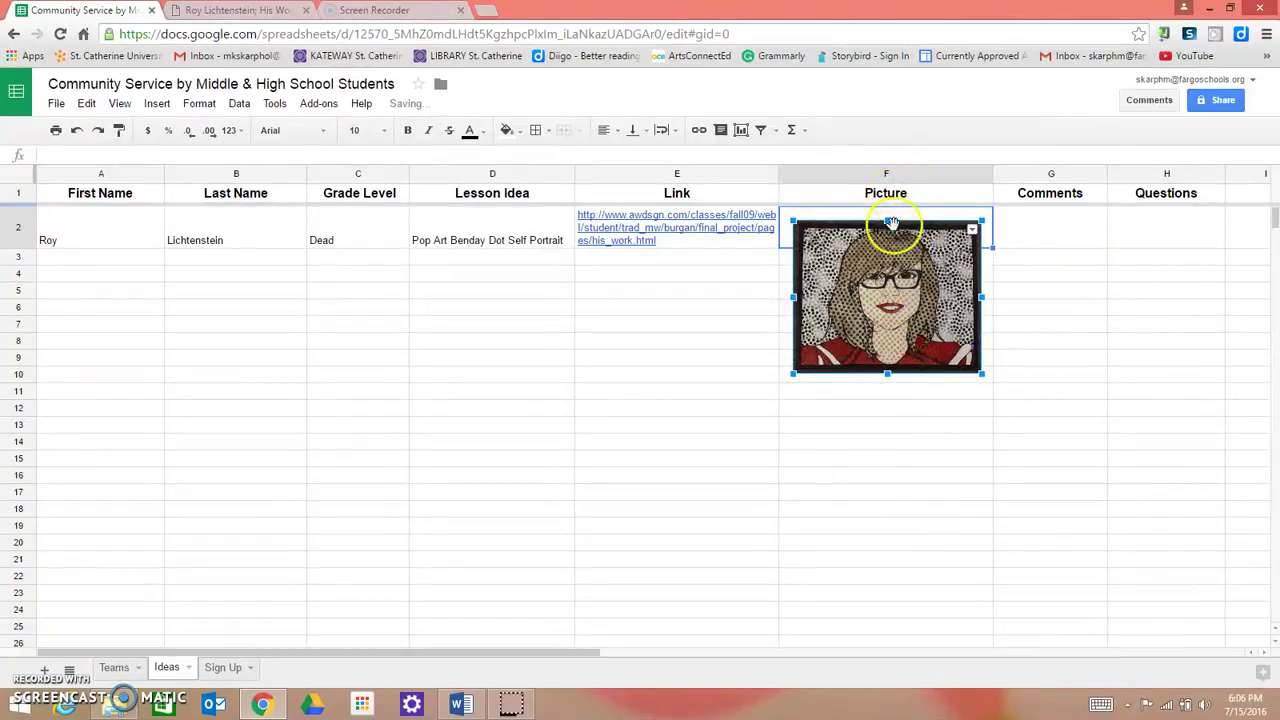
{"action": "left_click", "coordinate": [1082, 245]}
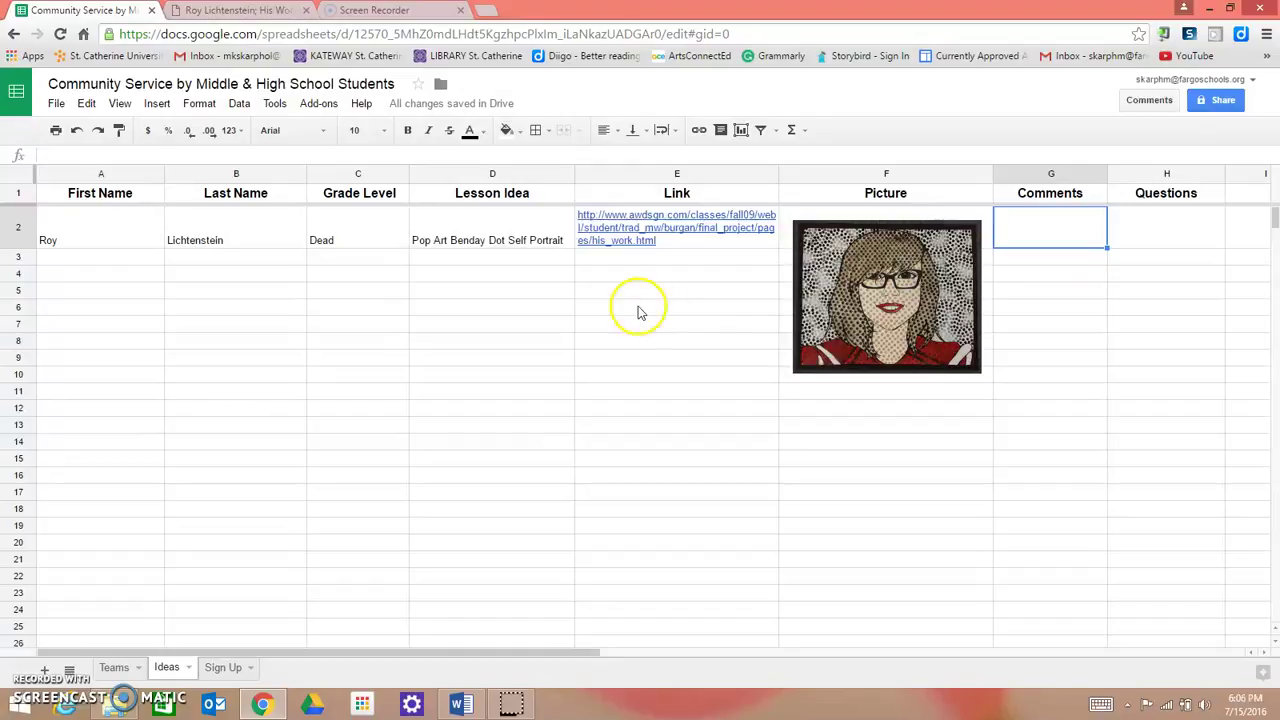
- Enter 'I think this would be a great lesson for teenagers and adults' in comment cell G2
{"action": "double_click", "coordinate": [1020, 241]}
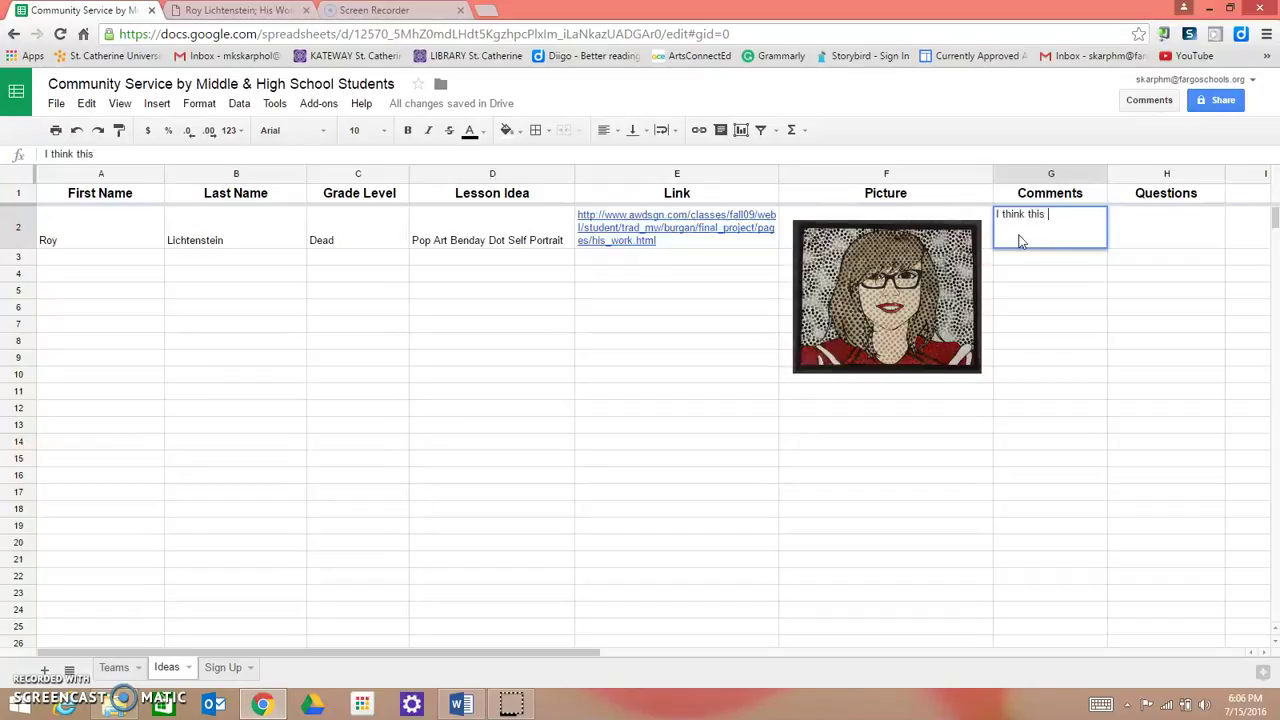
{"action": "type", "text": "I think this would be a great"}
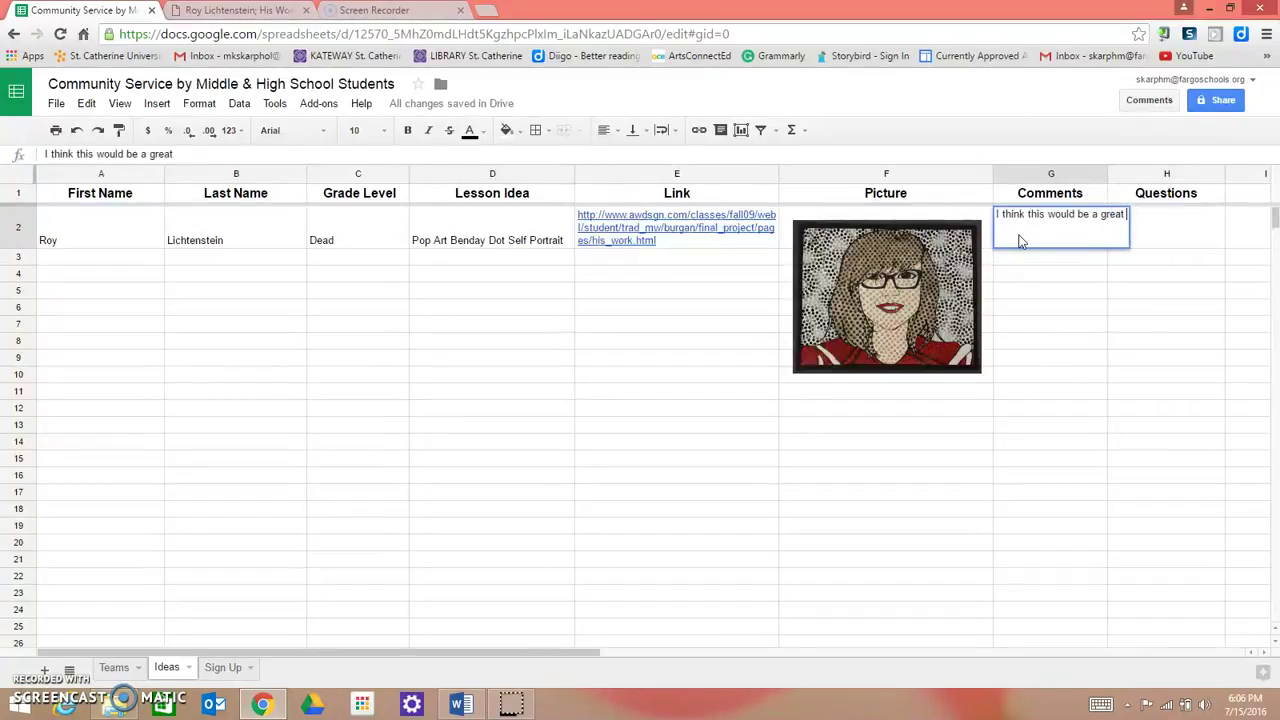
{"action": "type", "text": " lesson for teenga"}
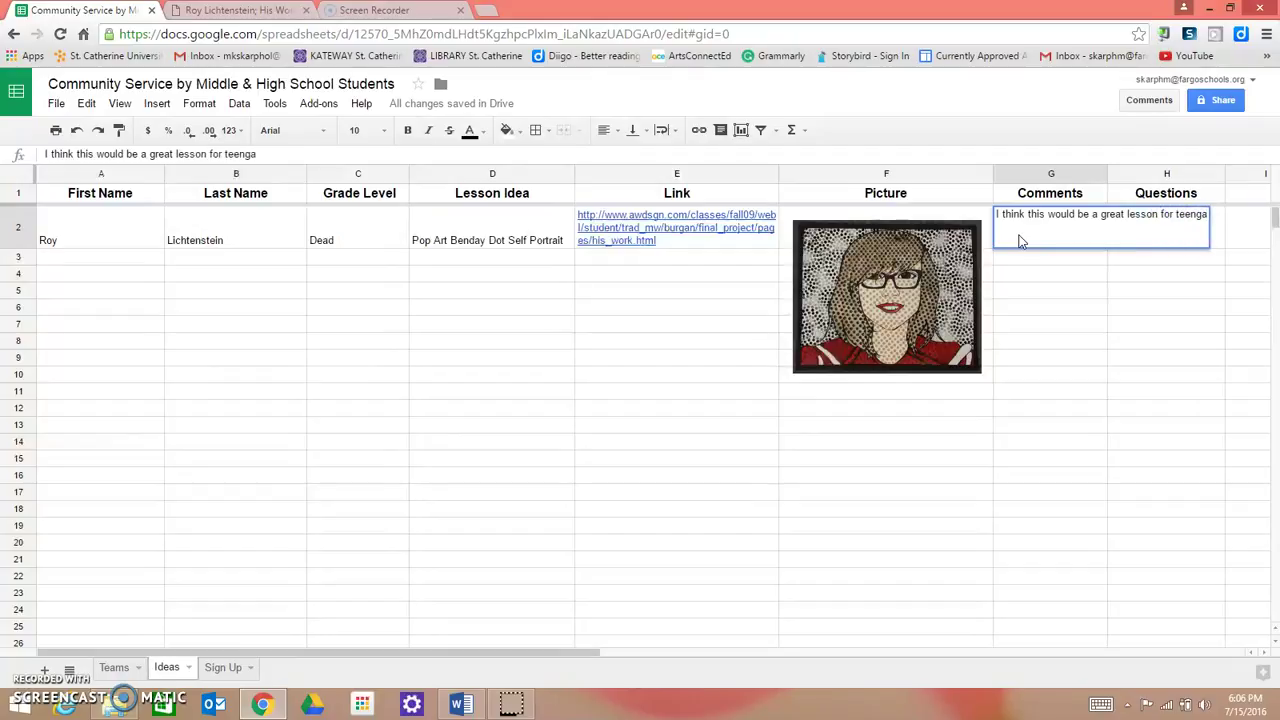
{"action": "type", "text": "g"}
{"action": "key", "text": "BackSpace"}
{"action": "key", "text": "BackSpace"}
{"action": "key", "text": "BackSpace"}
{"action": "type", "text": "agers and "}
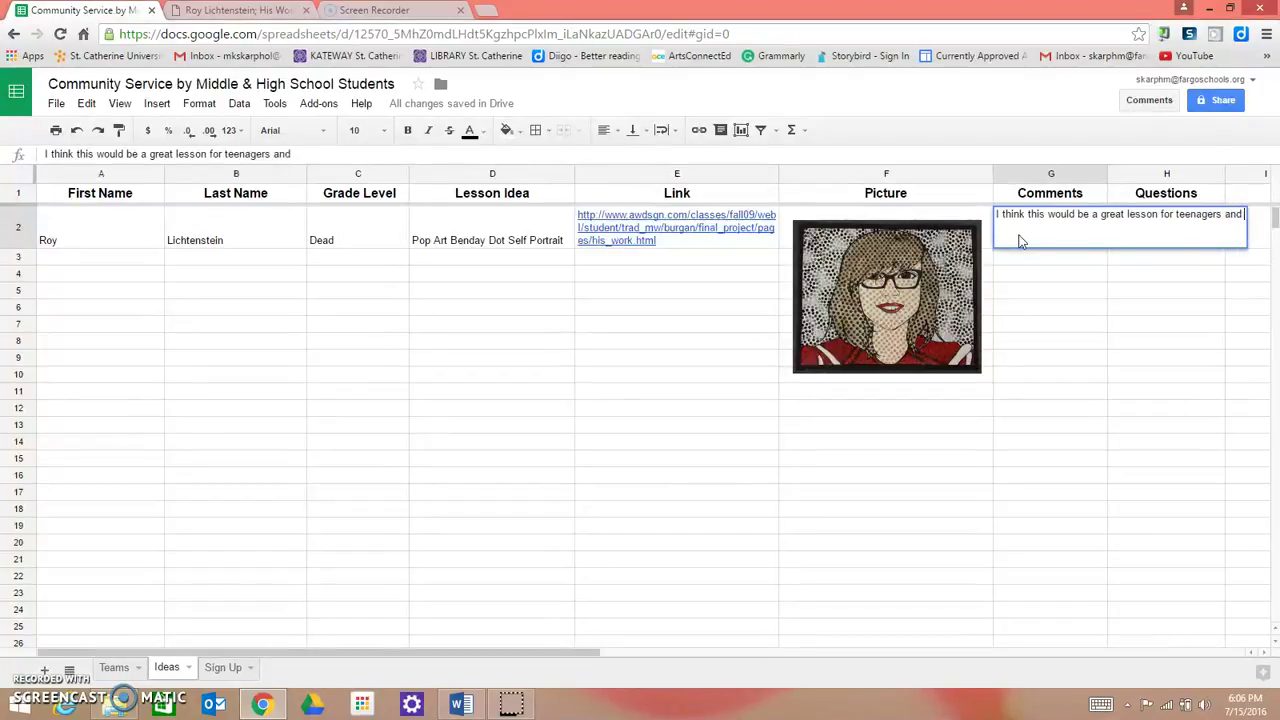
{"action": "type", "text": "adults to learn a pop art technique while creating fun self portraits."}
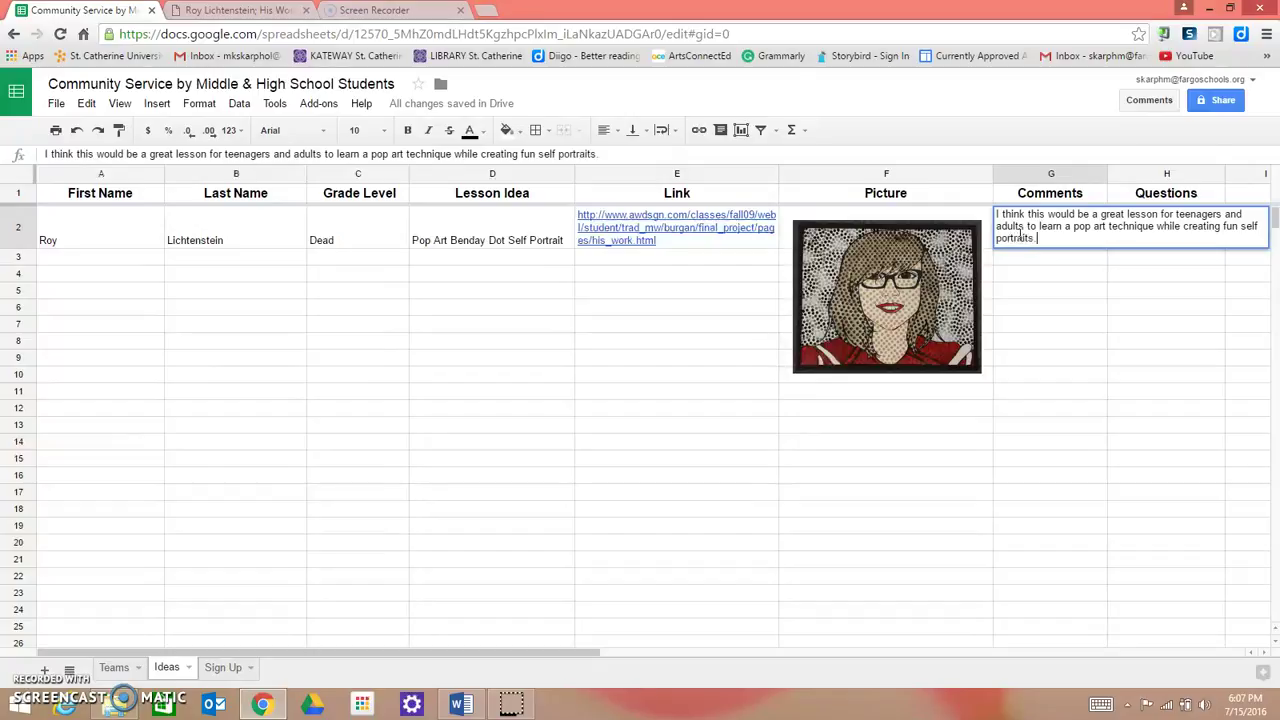
{"action": "key", "text": "Return"}
{"action": "left_click", "coordinate": [1172, 232]}
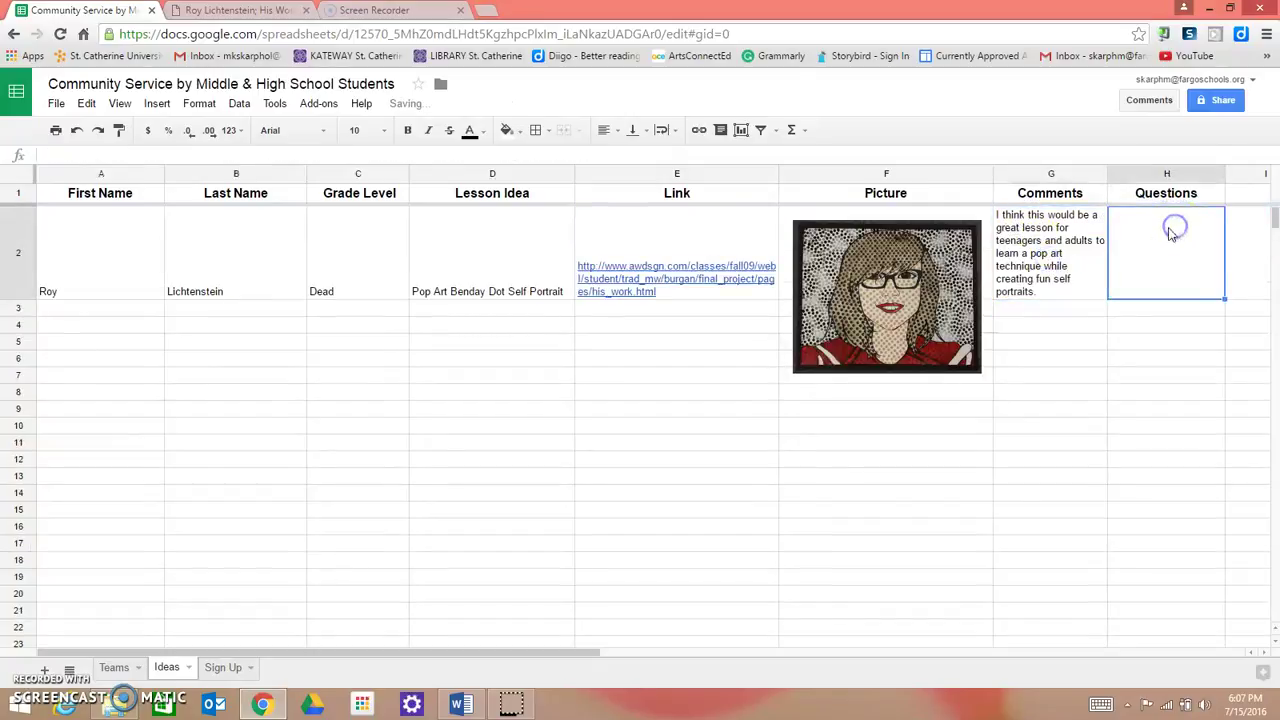
- Enter the question 'What do you think we should use to make the benday dots?' in H2 and 'Answer:' in H3
{"action": "double_click", "coordinate": [1143, 230]}
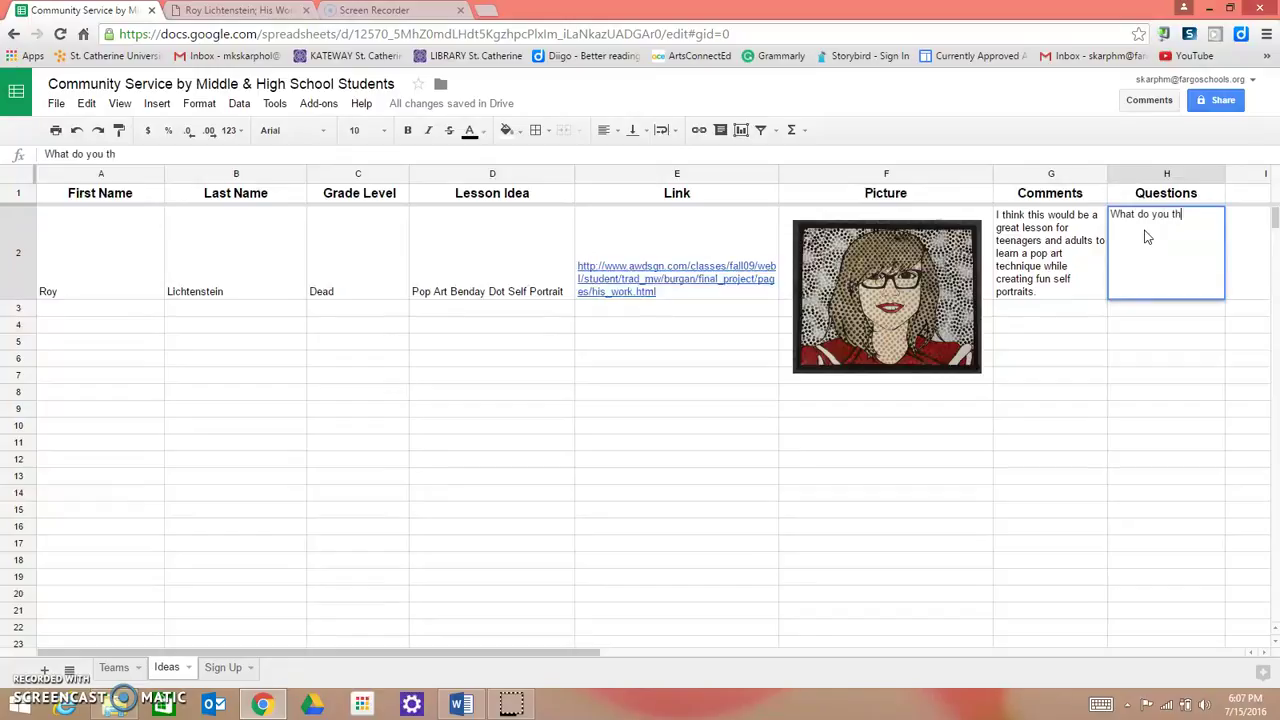
{"action": "type", "text": "What do you think we should use"}
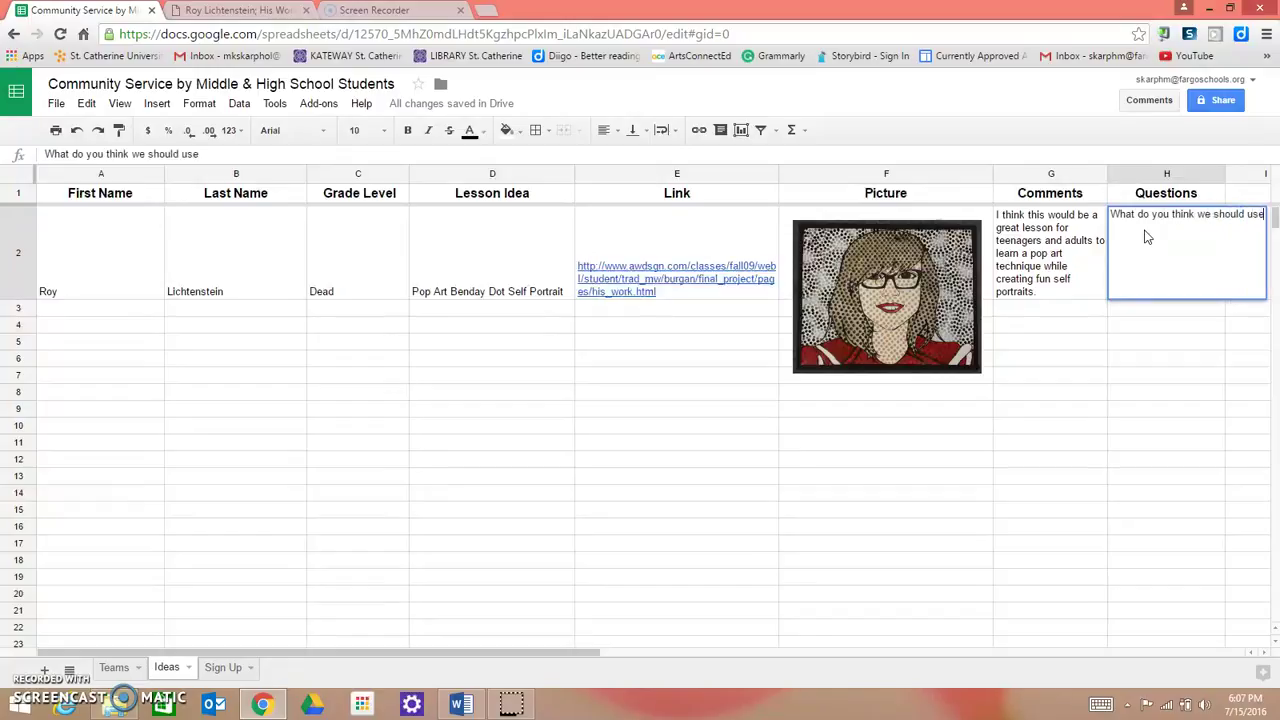
{"action": "type", "text": " to make the be"}
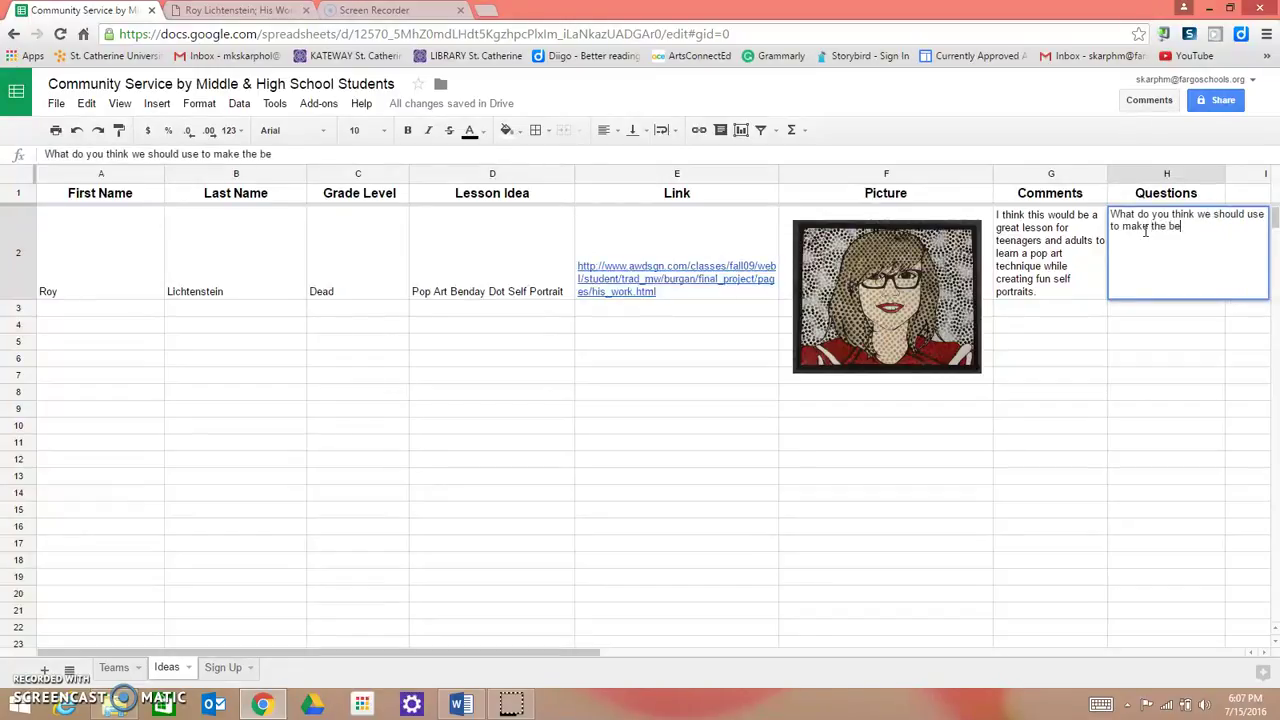
{"action": "type", "text": "nday dots?"}
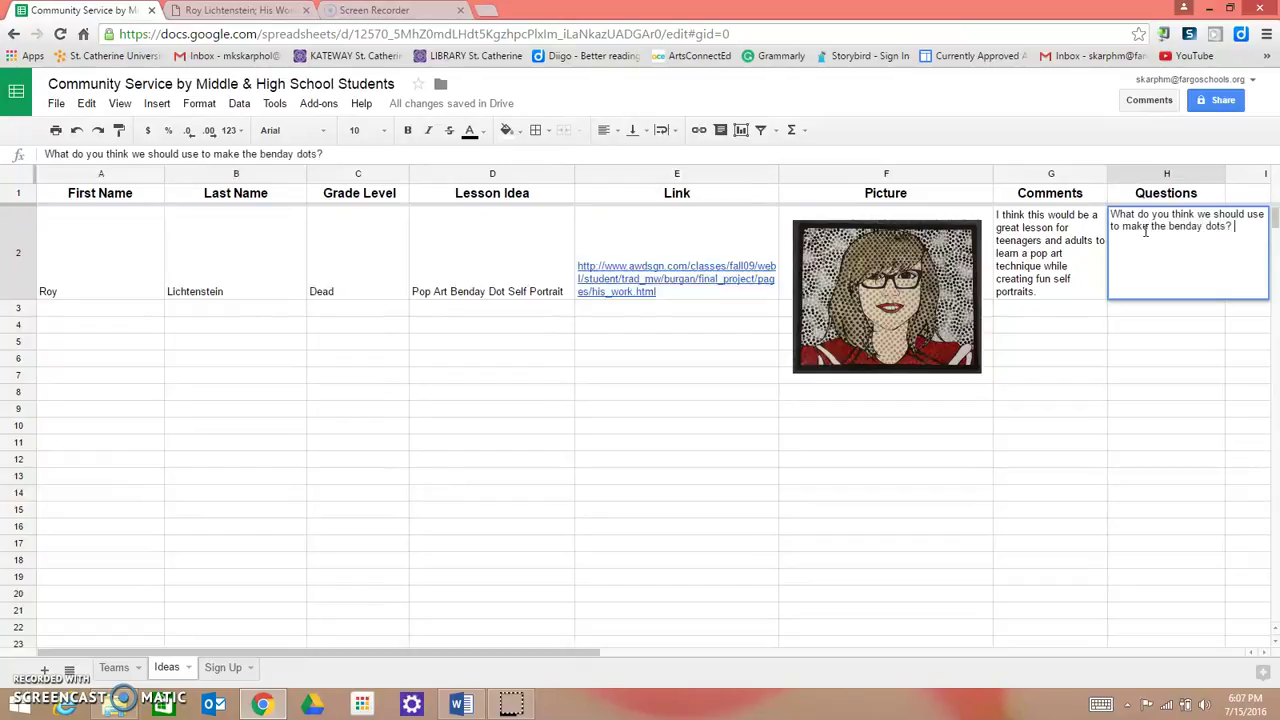
{"action": "type", "text": " Erasers of pencils? Paint bubl"}
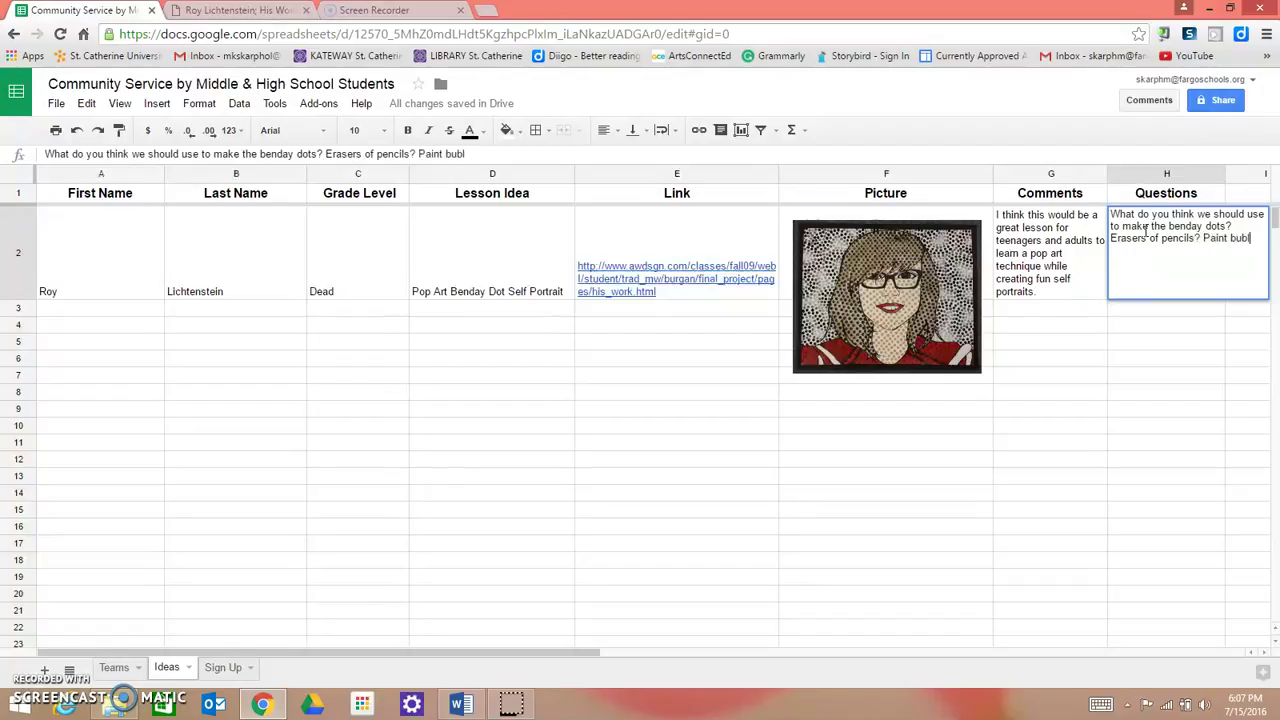
{"action": "type", "text": "e wrap?"}
{"action": "left_click", "coordinate": [1134, 311]}
{"action": "left_click", "coordinate": [1155, 296]}
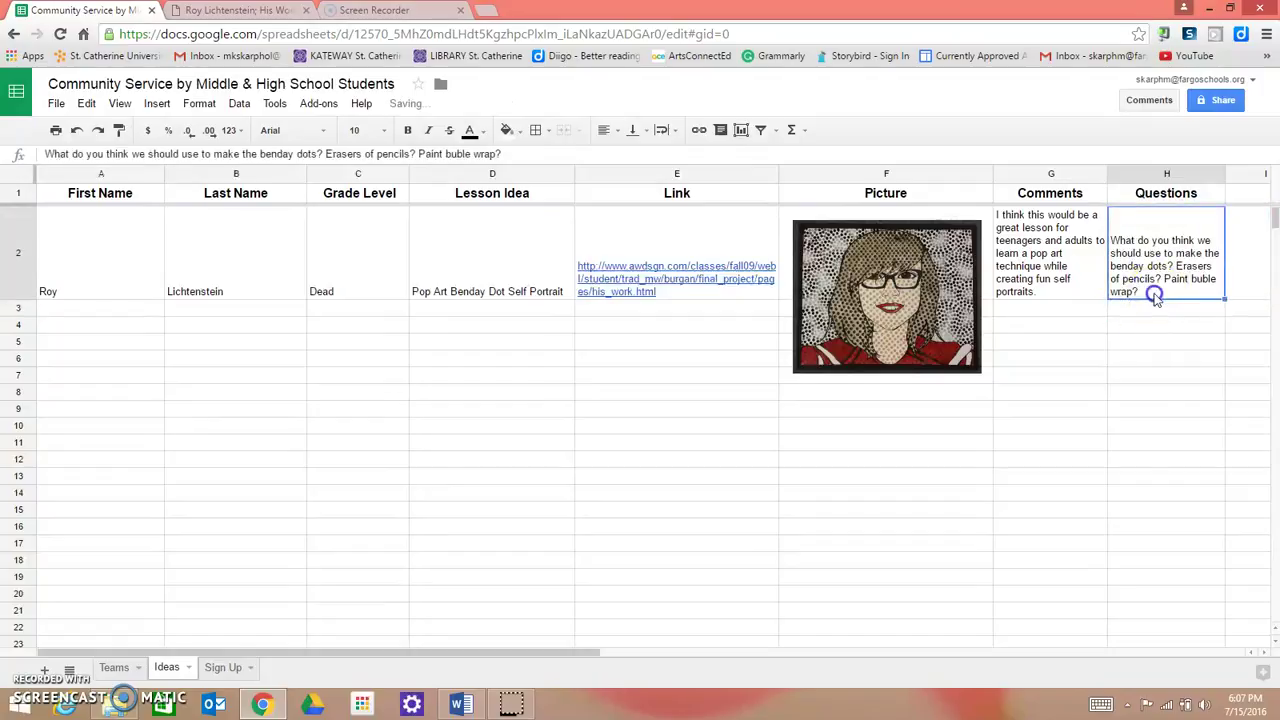
{"action": "double_click", "coordinate": [1152, 285]}
{"action": "key", "text": "Return"}
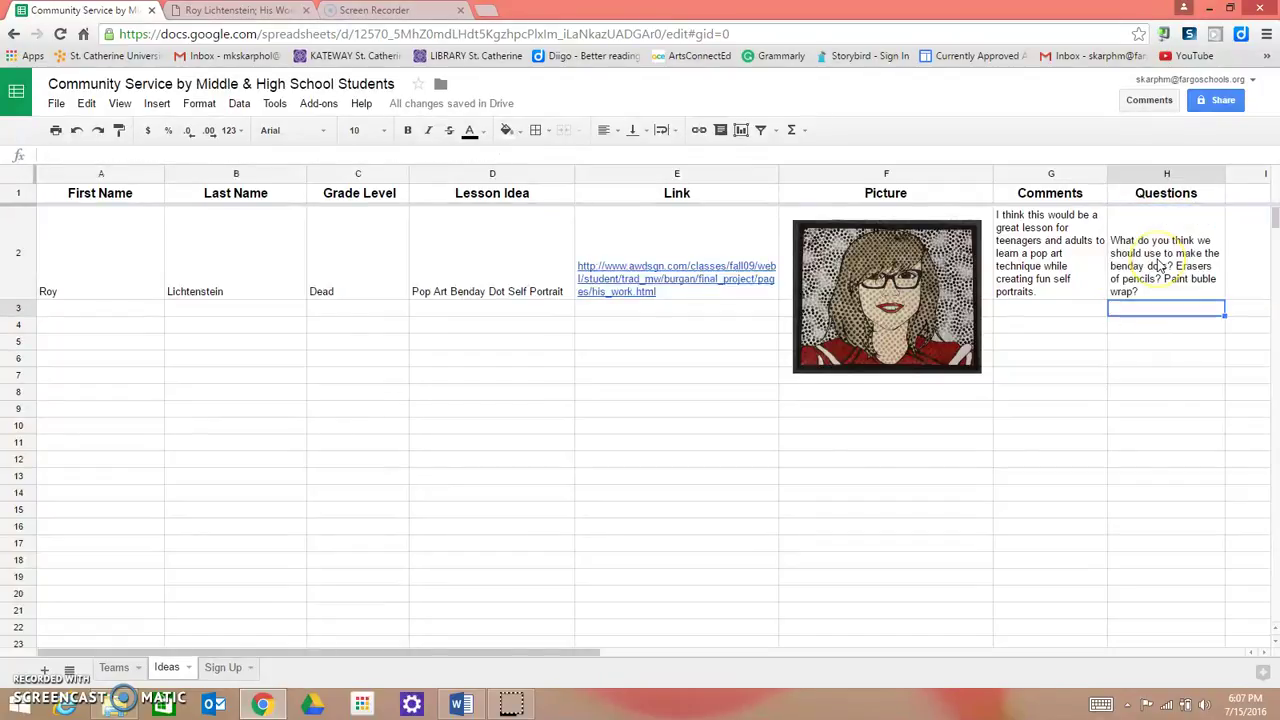
{"action": "key", "text": "Return"}
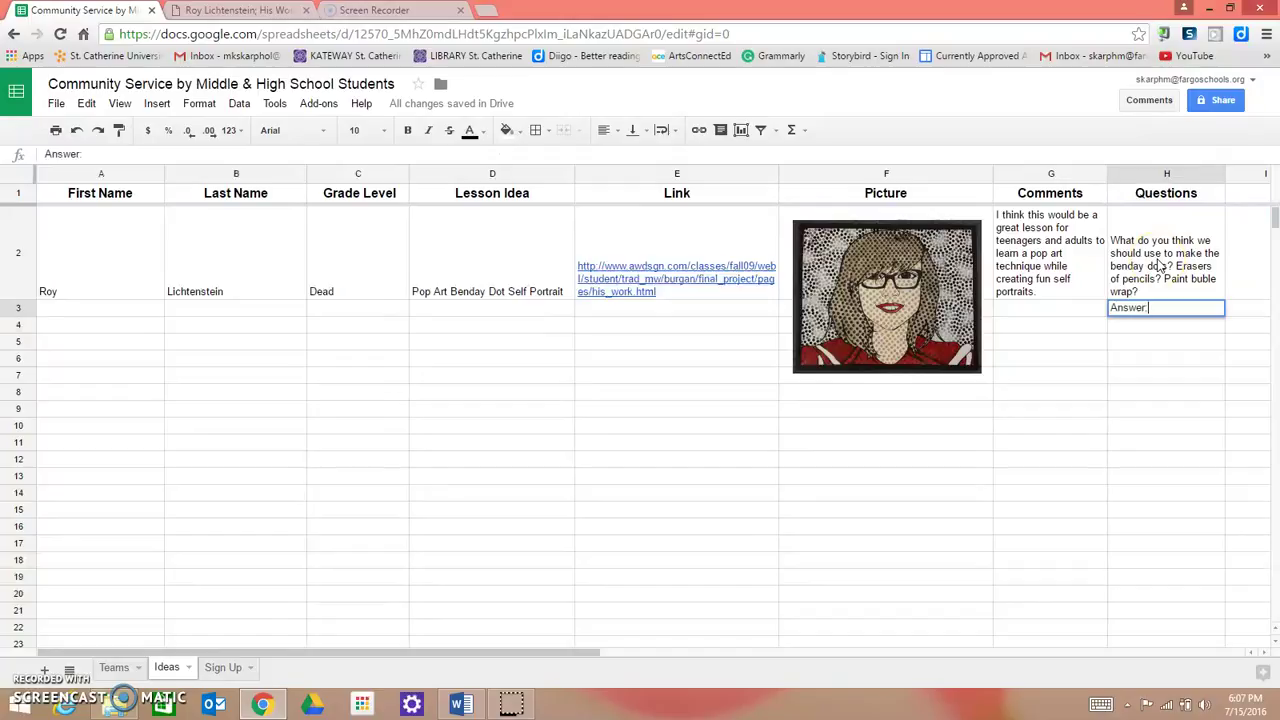
{"action": "left_click", "coordinate": [1156, 352]}
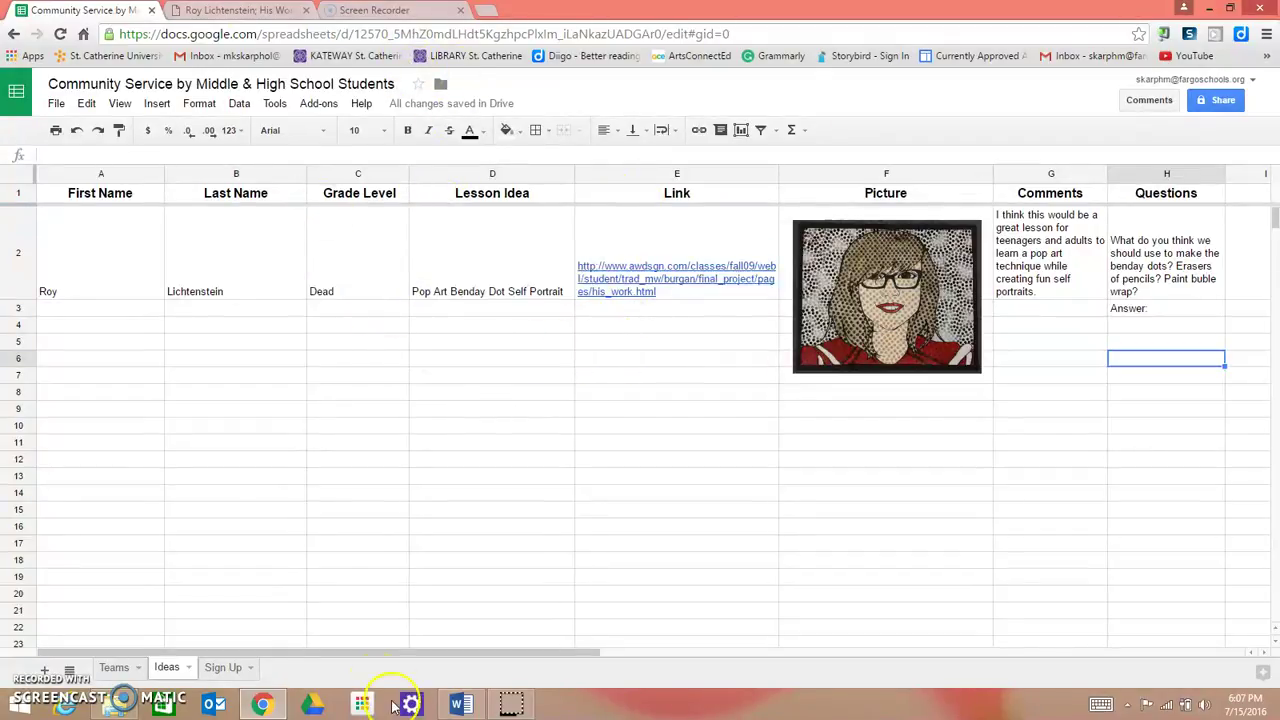
- On the Sign Up sheet, go over the dates from January 19th to the March 2nd art show, selecting February 2nd's team cell
{"action": "left_click", "coordinate": [221, 670]}
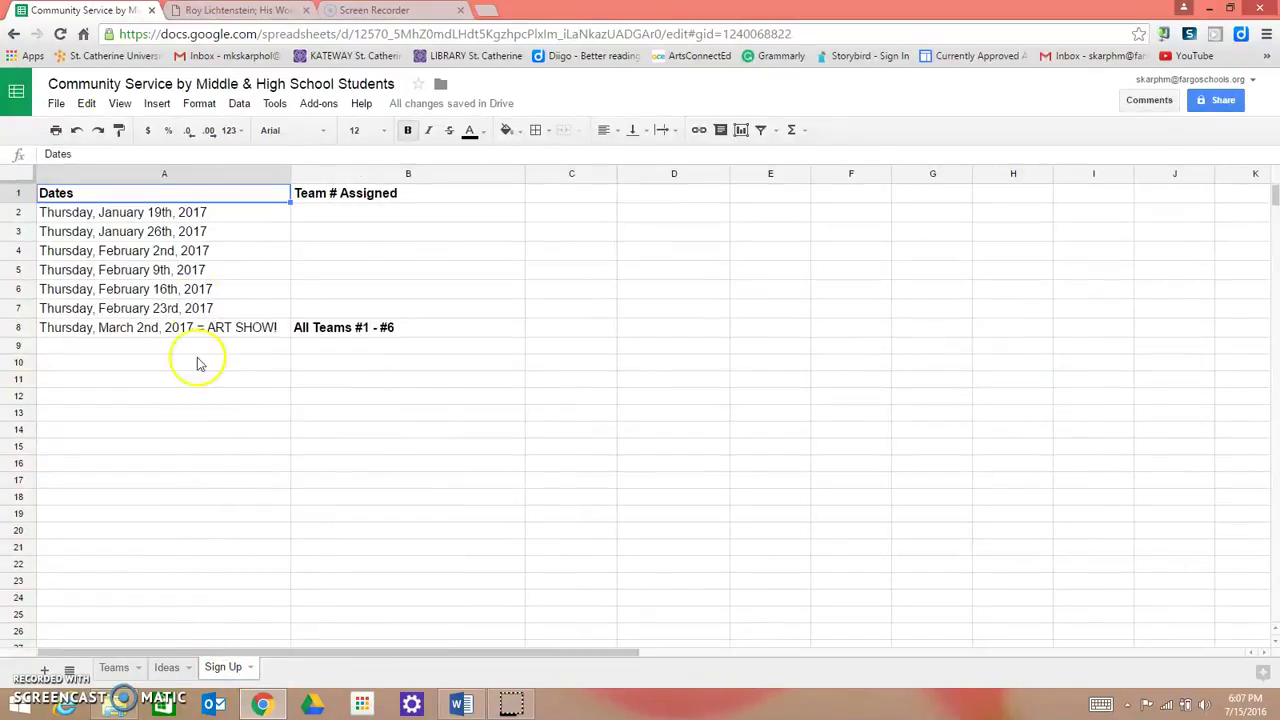
{"action": "left_click", "coordinate": [209, 213]}
{"action": "left_click", "coordinate": [214, 233]}
{"action": "left_click", "coordinate": [214, 251]}
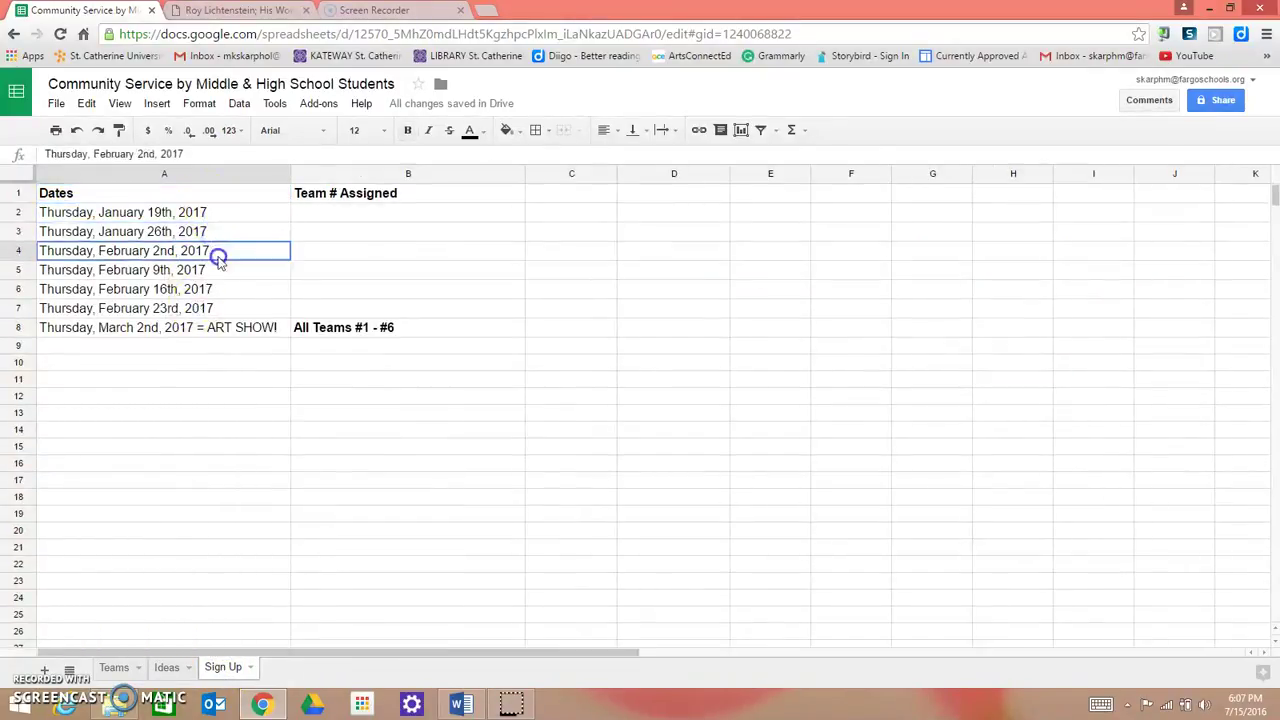
{"action": "left_click", "coordinate": [217, 270]}
{"action": "left_click", "coordinate": [224, 289]}
{"action": "left_click", "coordinate": [233, 328]}
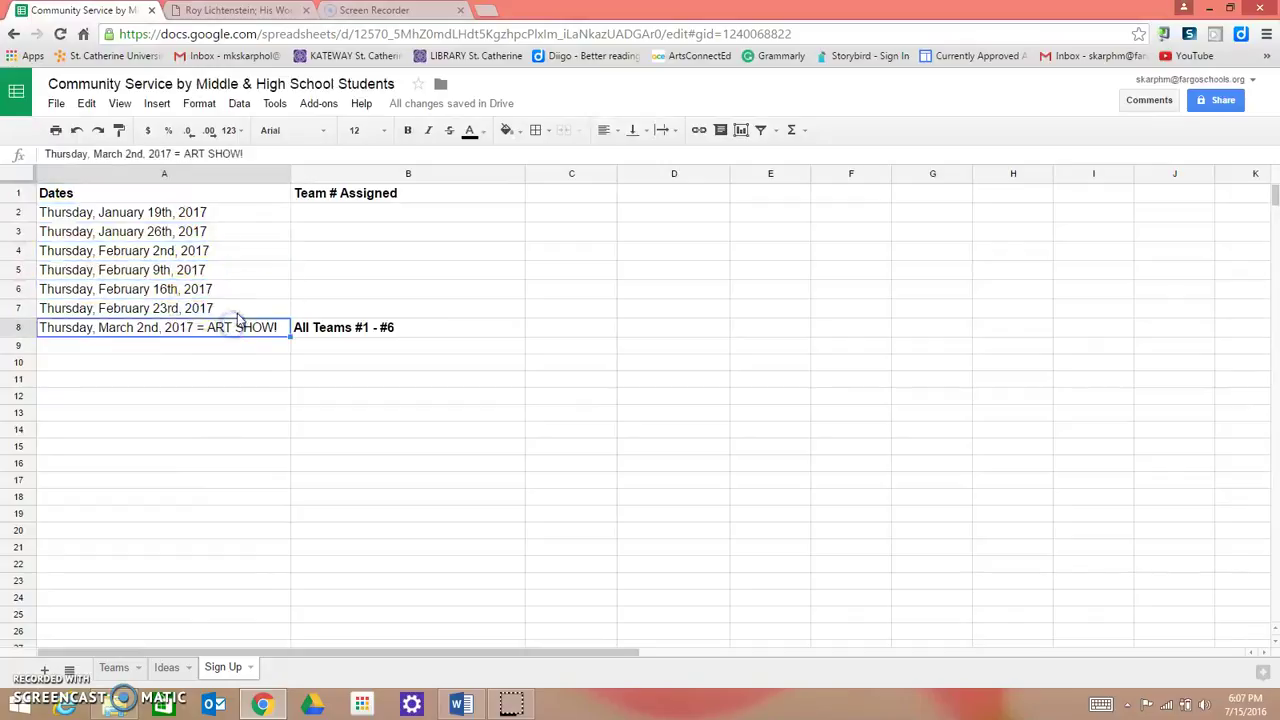
{"action": "left_click", "coordinate": [242, 310]}
{"action": "left_click", "coordinate": [247, 289]}
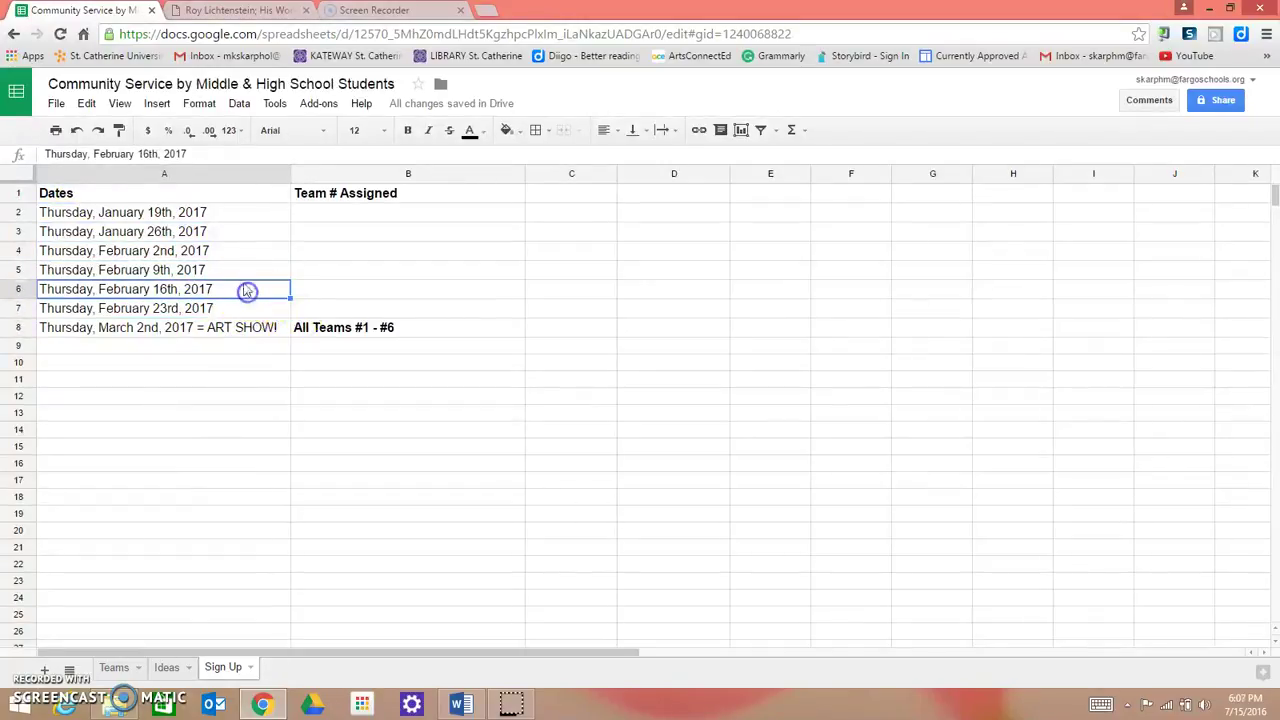
{"action": "left_click", "coordinate": [240, 268]}
{"action": "left_click", "coordinate": [240, 249]}
{"action": "left_click", "coordinate": [240, 232]}
{"action": "left_click", "coordinate": [242, 213]}
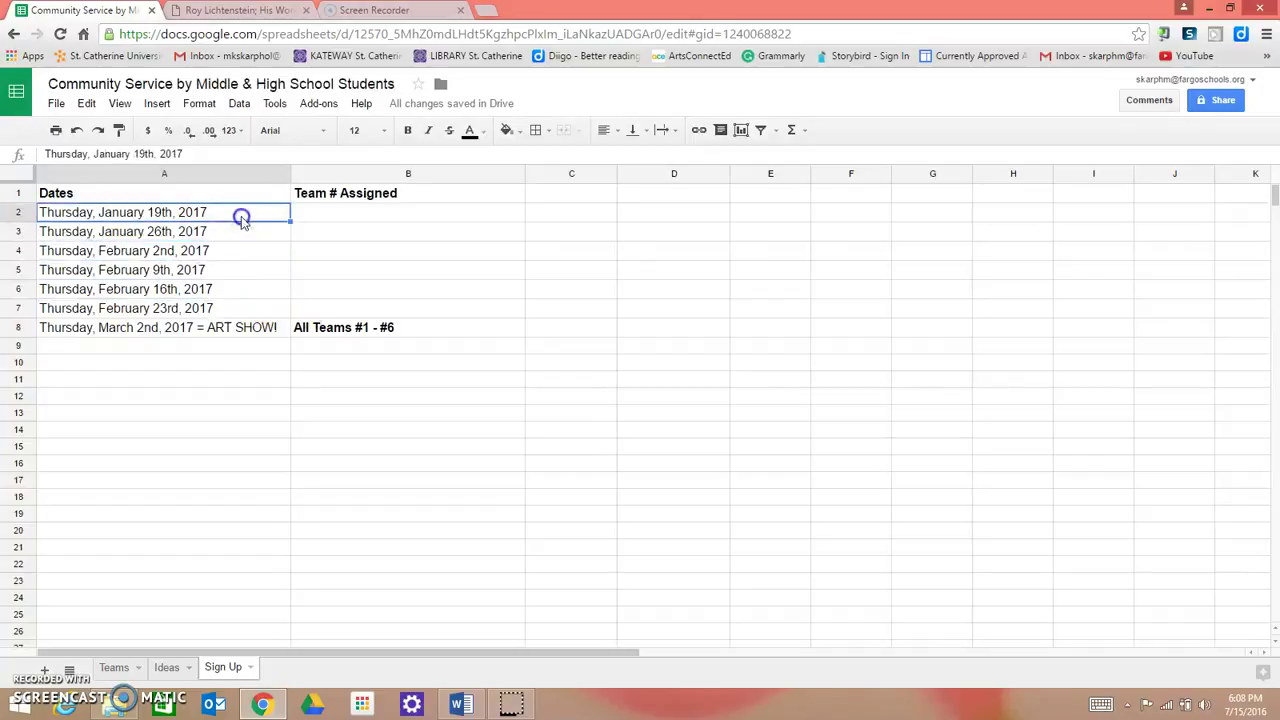
{"action": "left_click", "coordinate": [244, 232]}
{"action": "left_click", "coordinate": [243, 251]}
{"action": "left_click", "coordinate": [236, 269]}
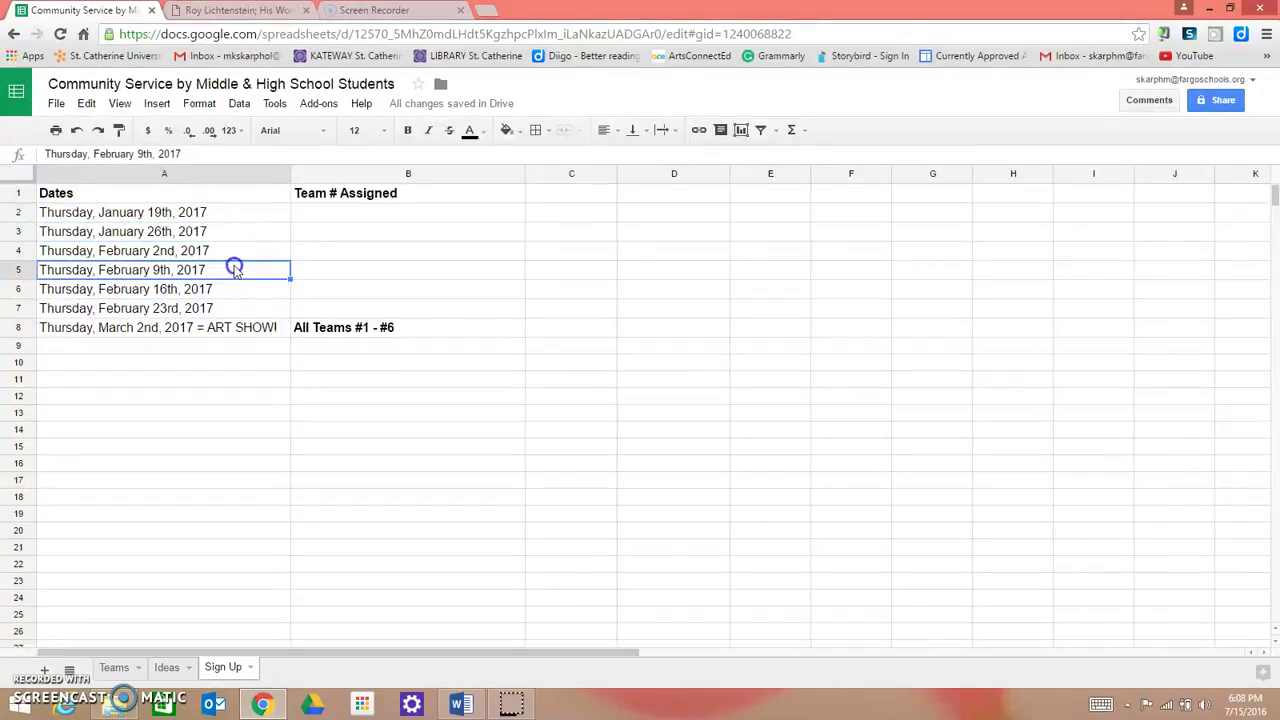
{"action": "left_click", "coordinate": [230, 289]}
{"action": "left_click", "coordinate": [228, 309]}
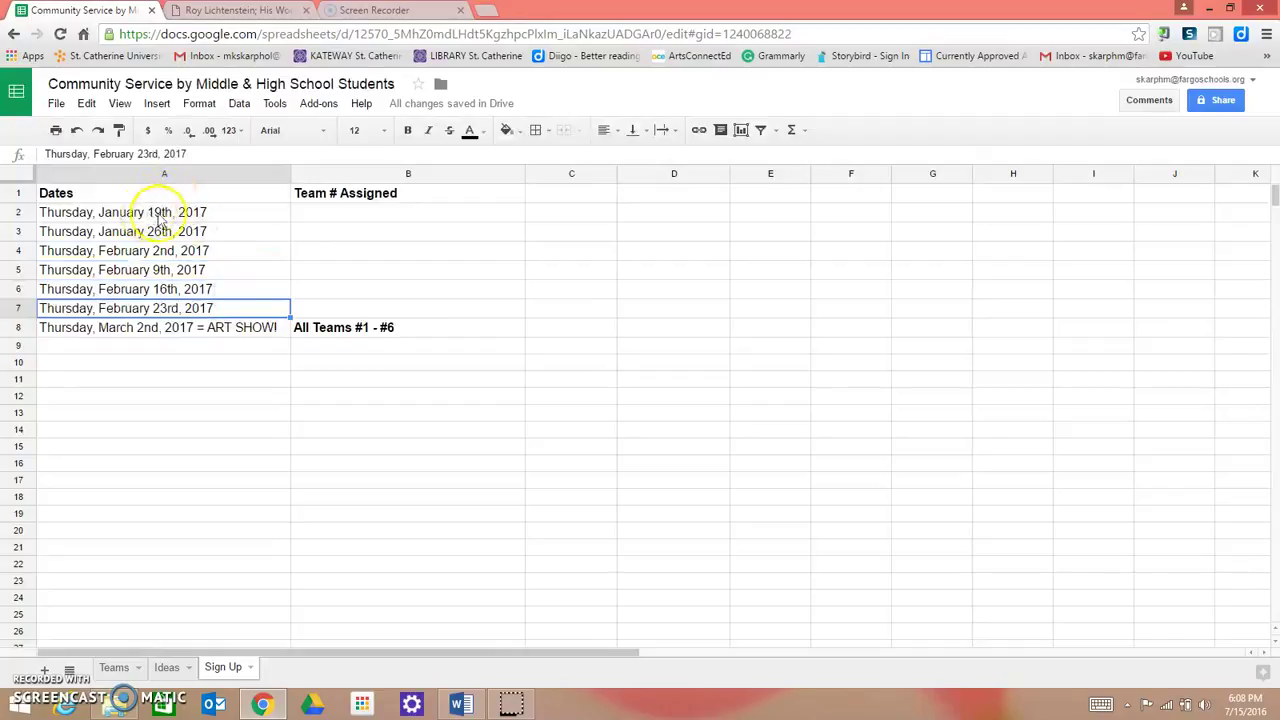
{"action": "left_click", "coordinate": [215, 213]}
{"action": "left_click", "coordinate": [216, 231]}
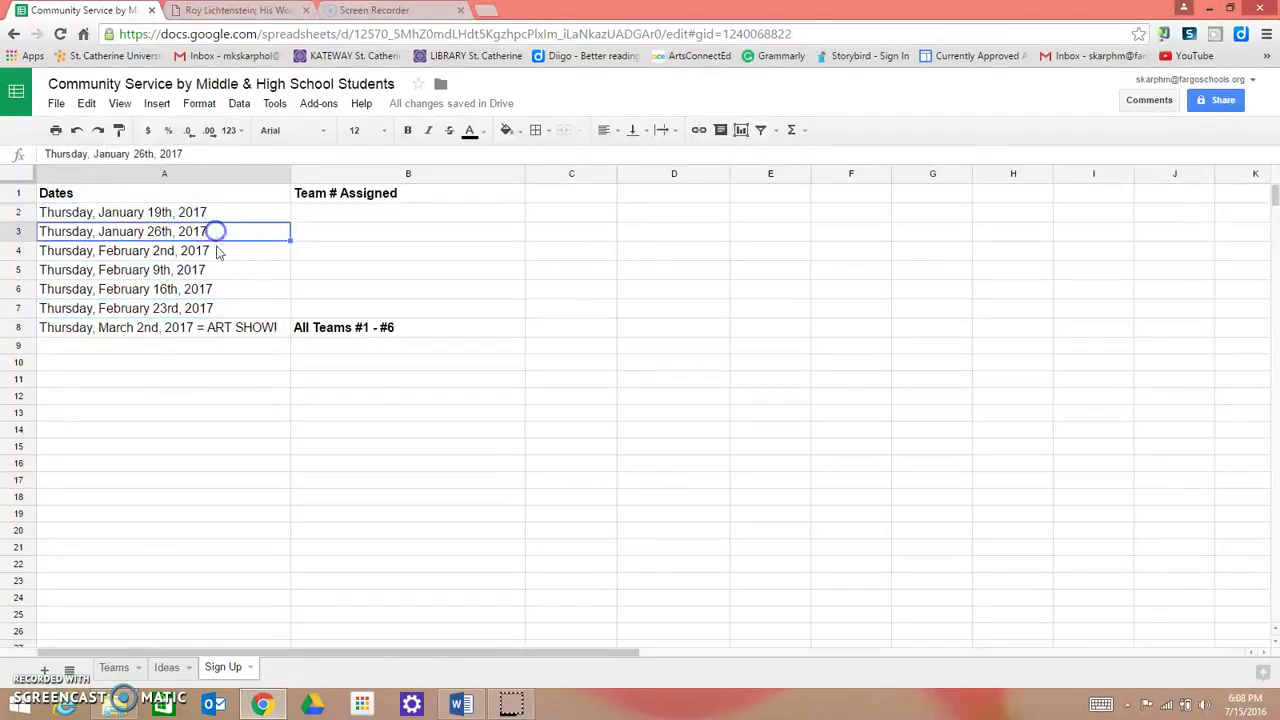
{"action": "left_click", "coordinate": [215, 250]}
{"action": "left_click", "coordinate": [215, 269]}
{"action": "left_click", "coordinate": [211, 289]}
{"action": "left_click", "coordinate": [211, 309]}
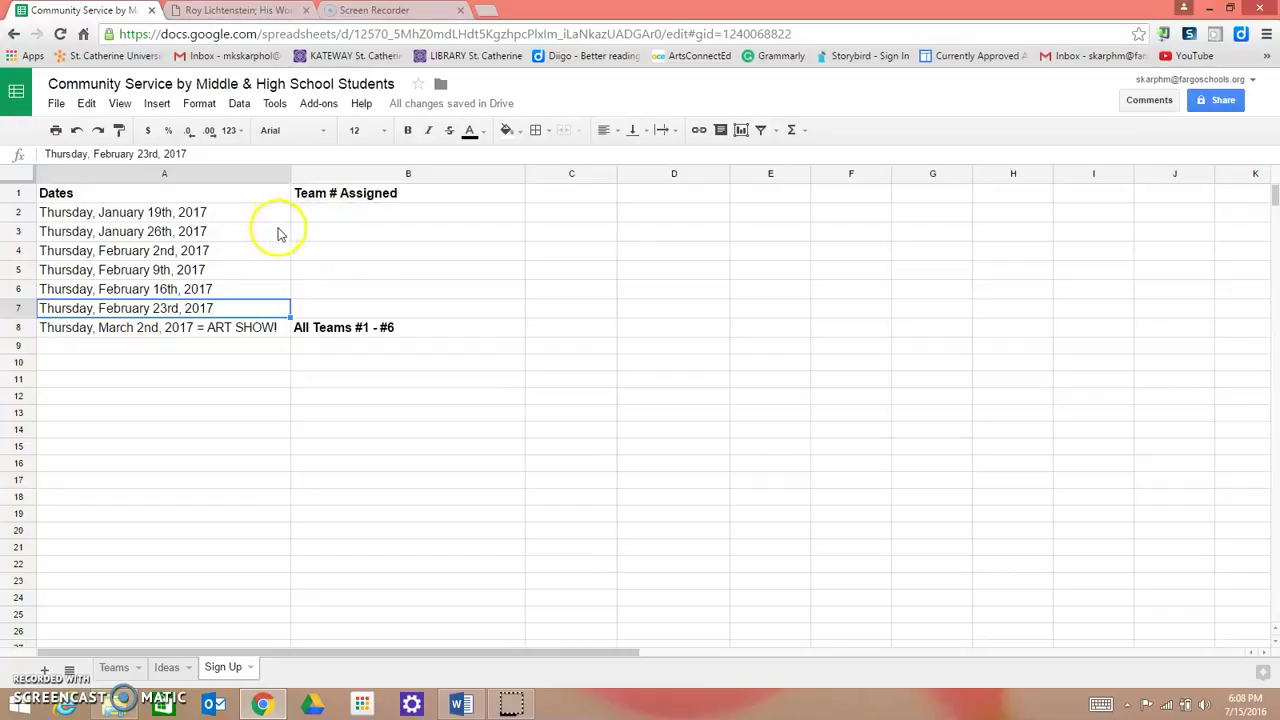
{"action": "left_click", "coordinate": [317, 253]}
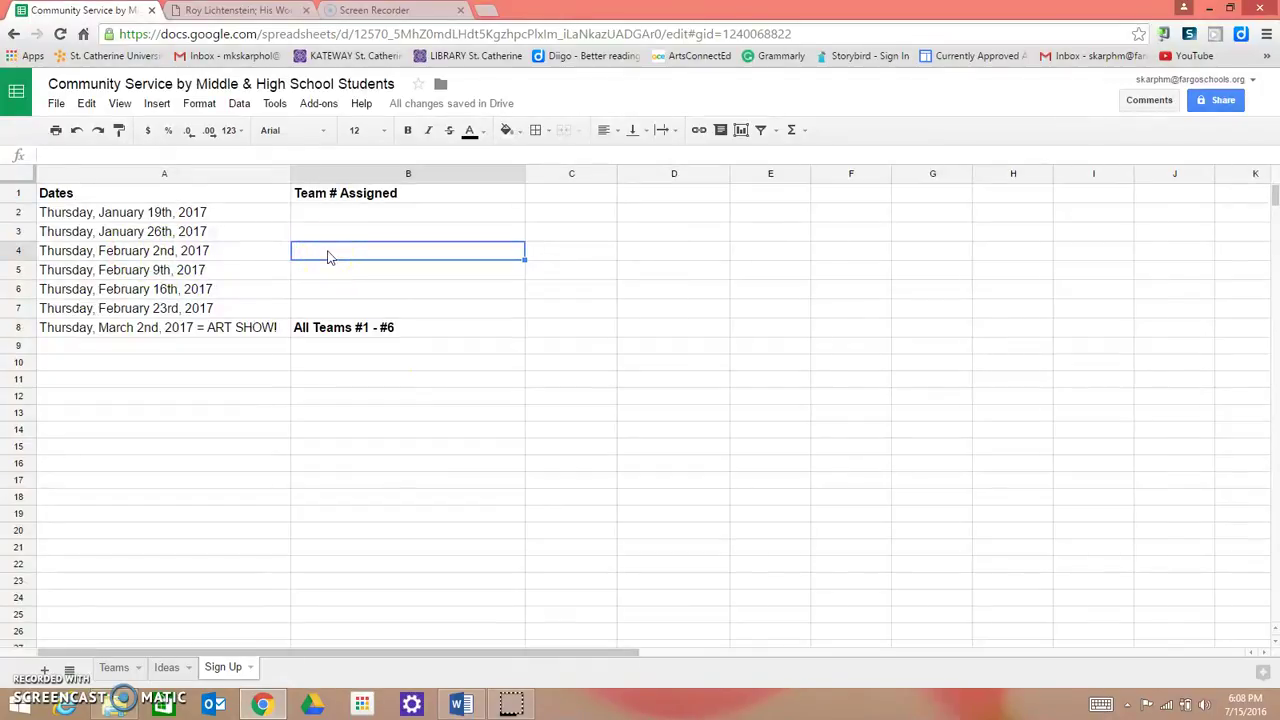
- Enter 'Team #1' in B4 and point out that all teams attend the March 2nd art show
{"action": "type", "text": "Team #1"}
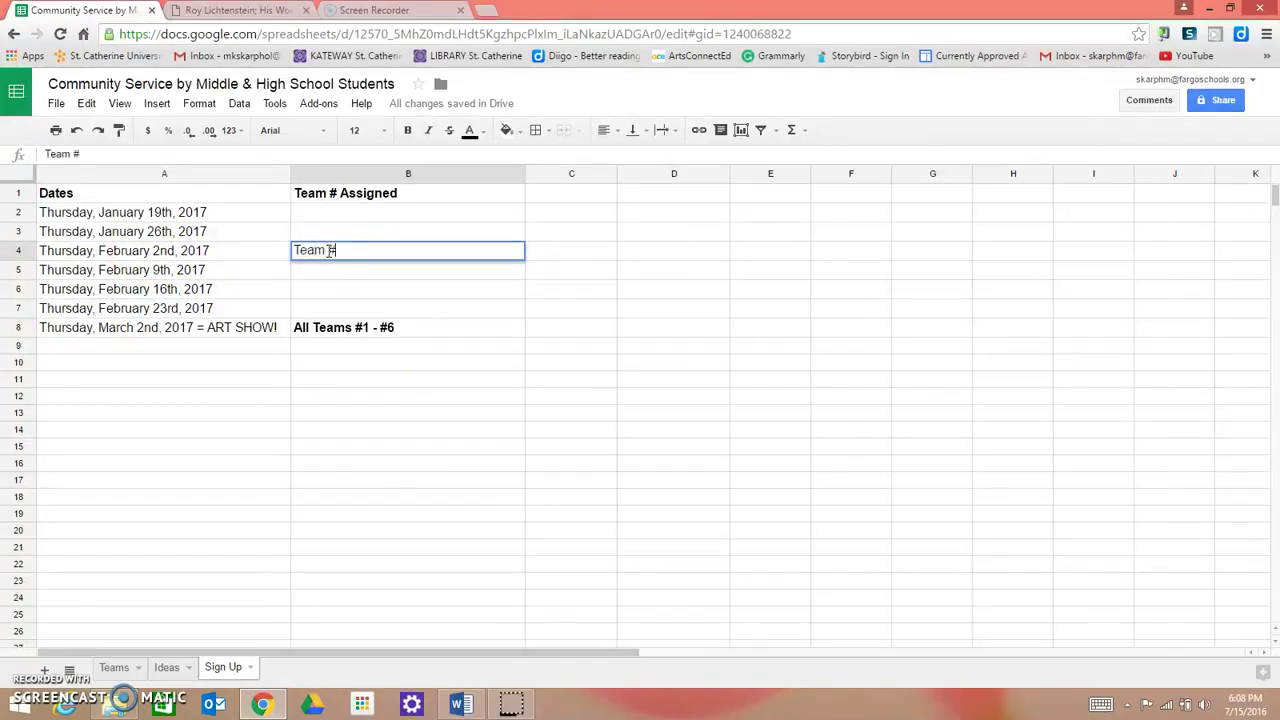
{"action": "left_click", "coordinate": [123, 333]}
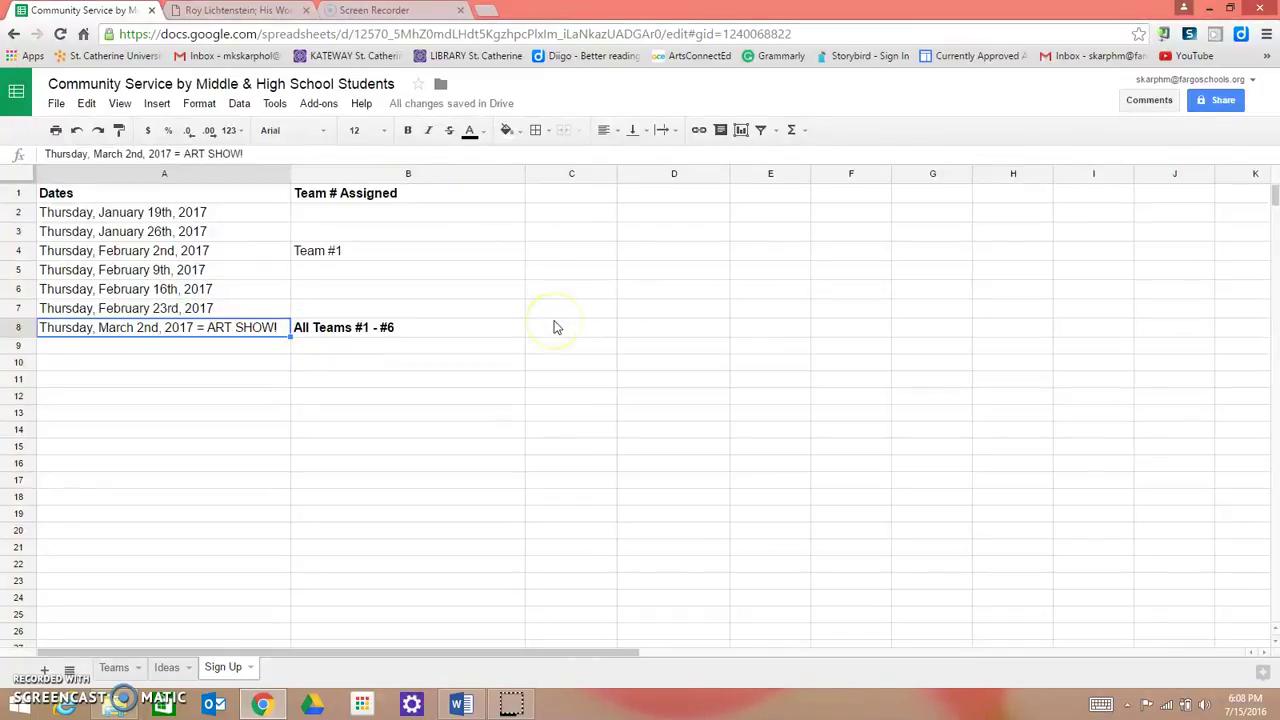
{"action": "left_click", "coordinate": [321, 329]}
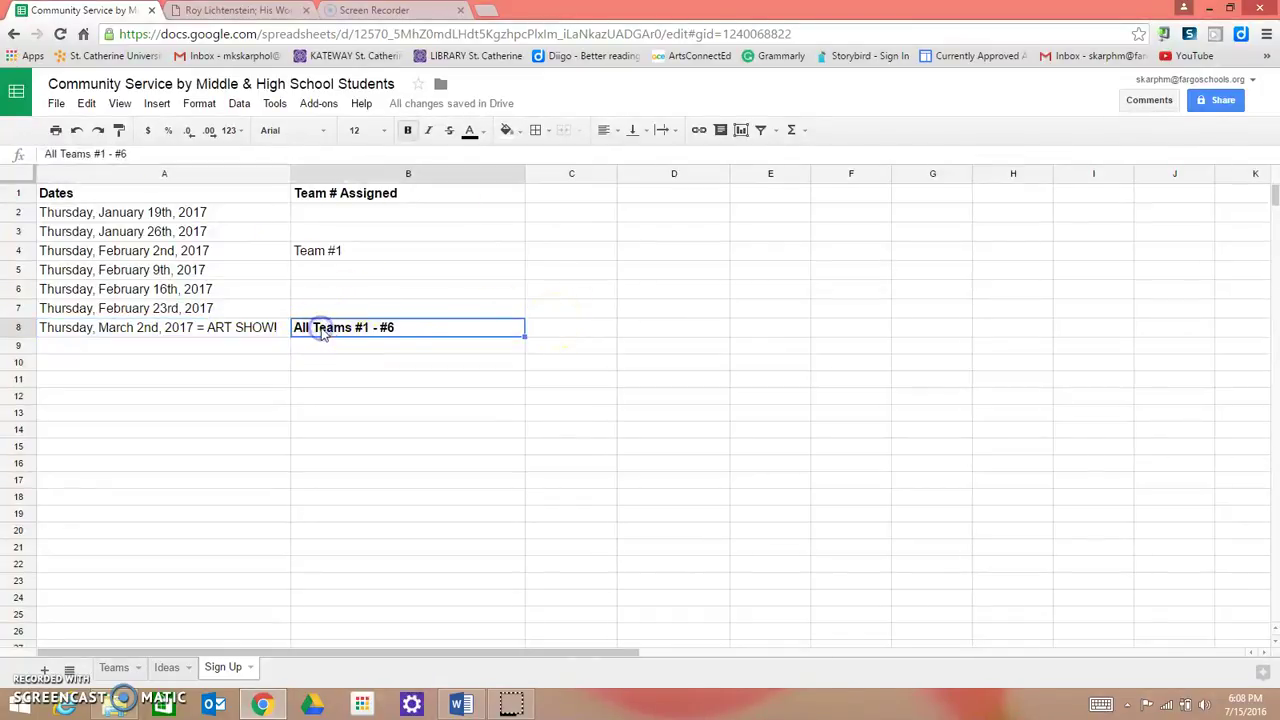
{"action": "left_click", "coordinate": [283, 332]}
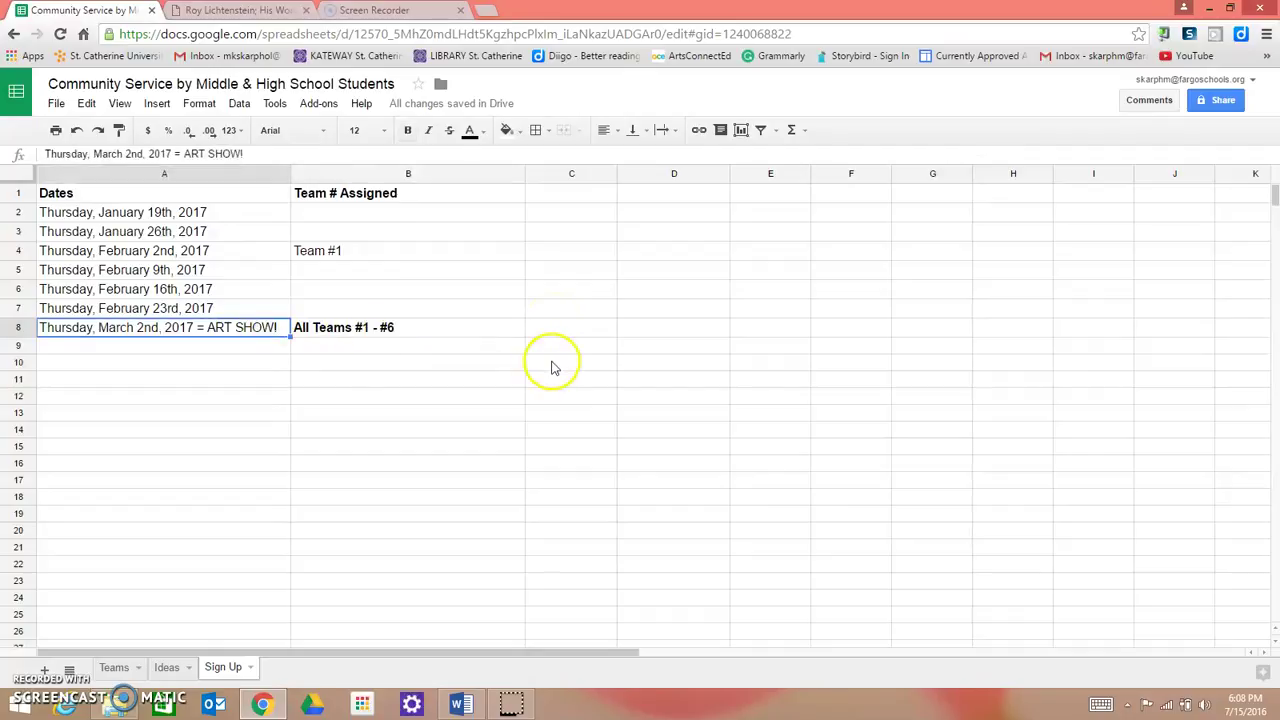